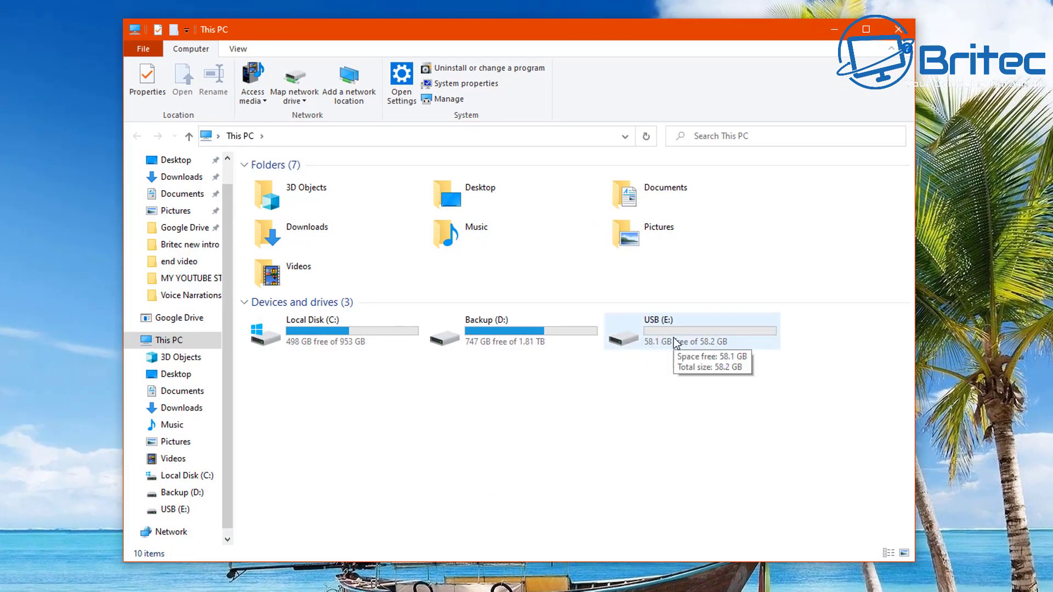
Step: Open USB (E:) in This PC to confirm it holds no files, then close File Explorer
double_click(675, 343)
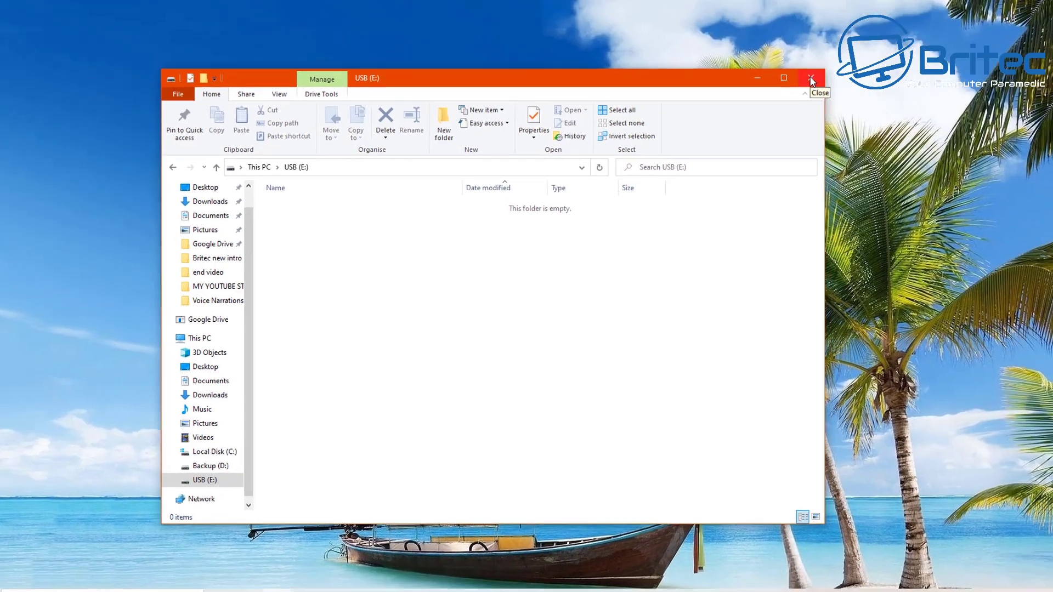
left_click(900, 30)
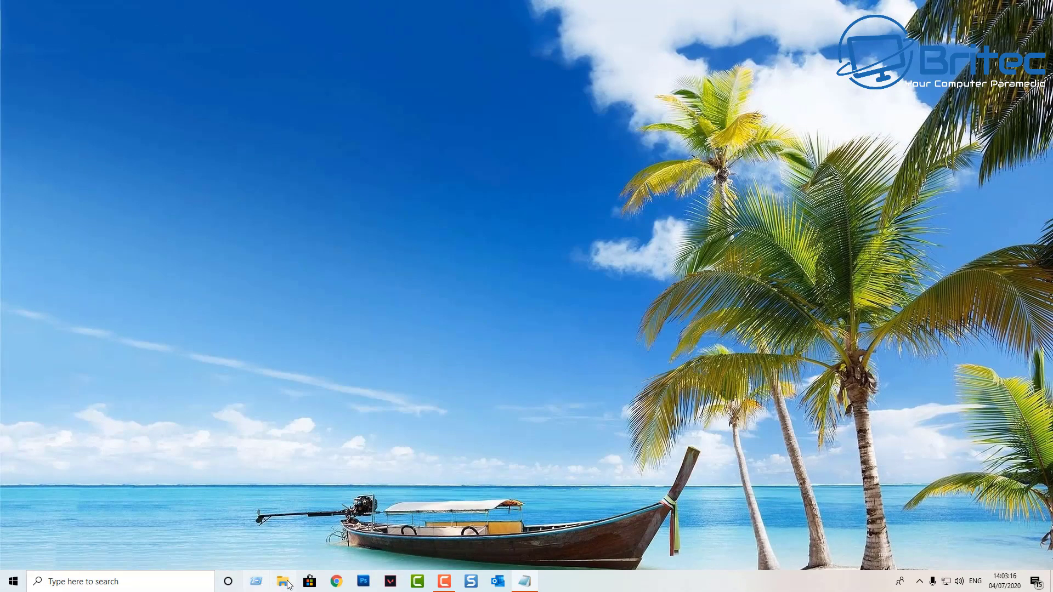
Step: Search Microsoft Store for 'windows file recovery' and open the Windows File Recovery app page
left_click(309, 582)
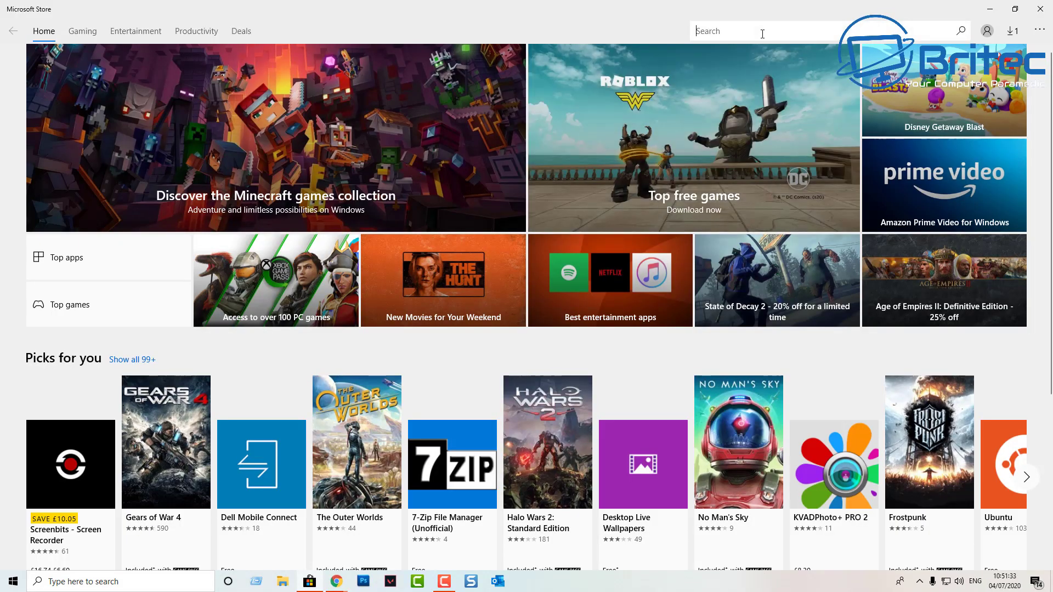
type("windows files")
key("BackSpace")
type("rec")
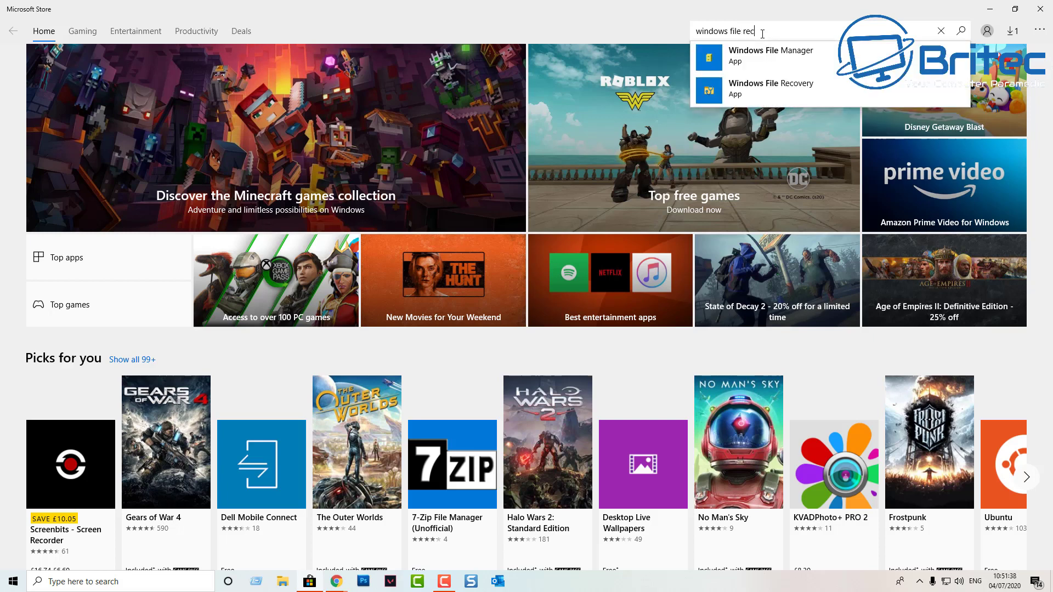
type("overy")
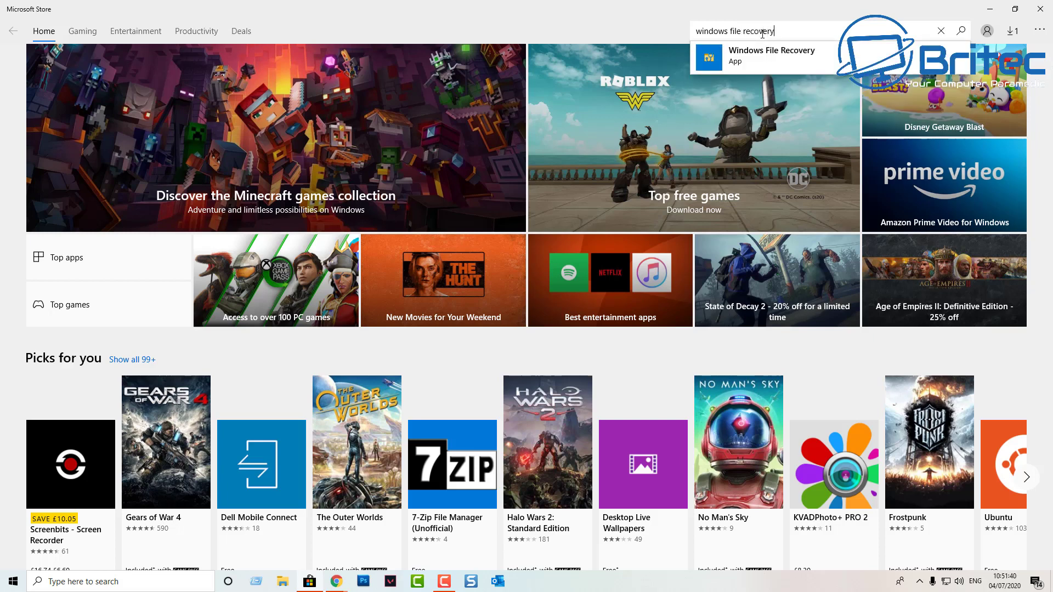
left_click(774, 60)
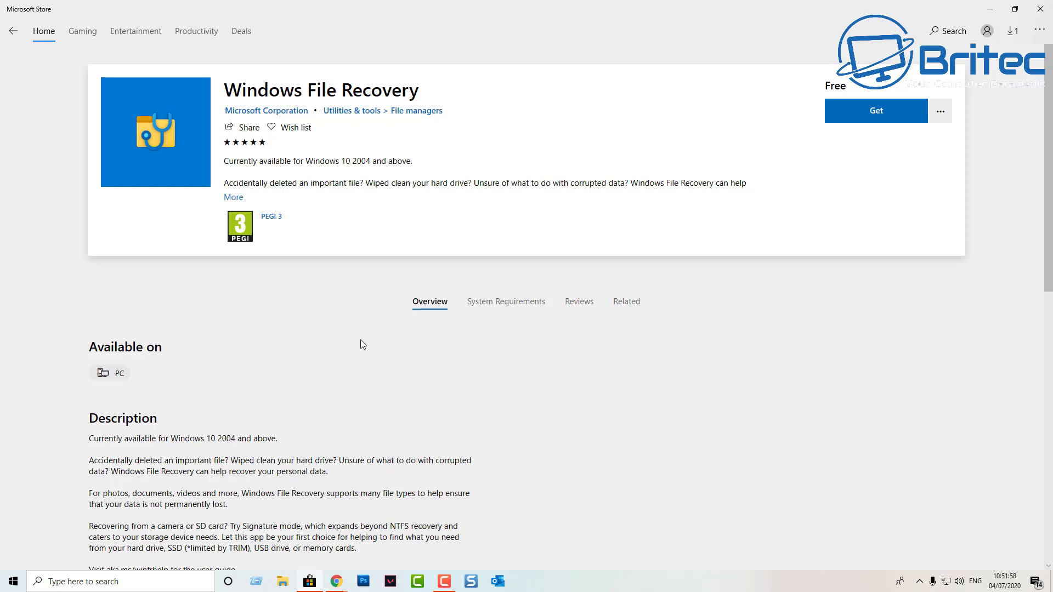
Step: Get Windows File Recovery from the Store and launch it once installed
left_click(876, 114)
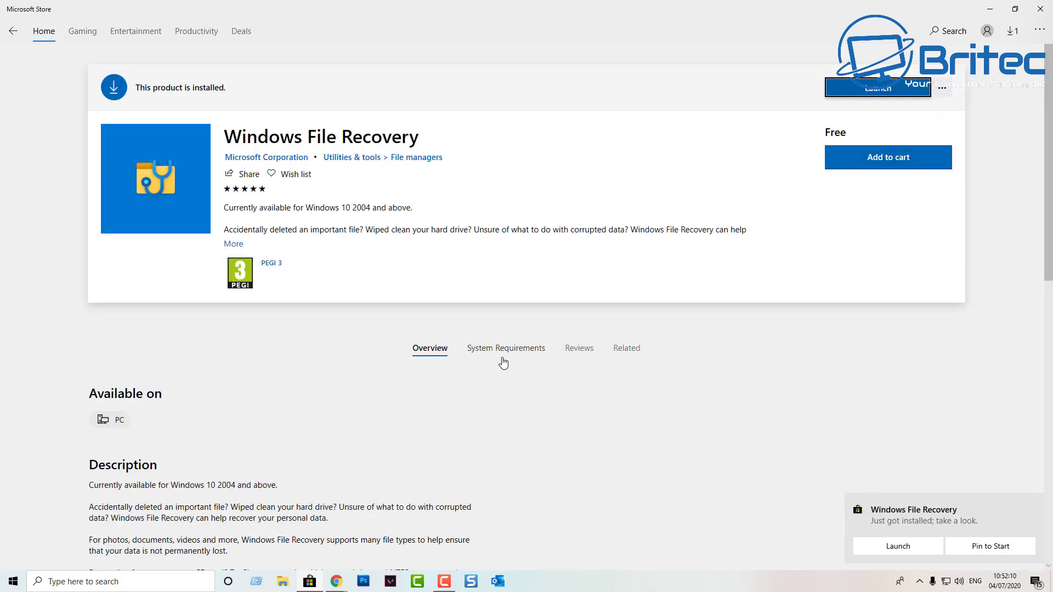
left_click(874, 90)
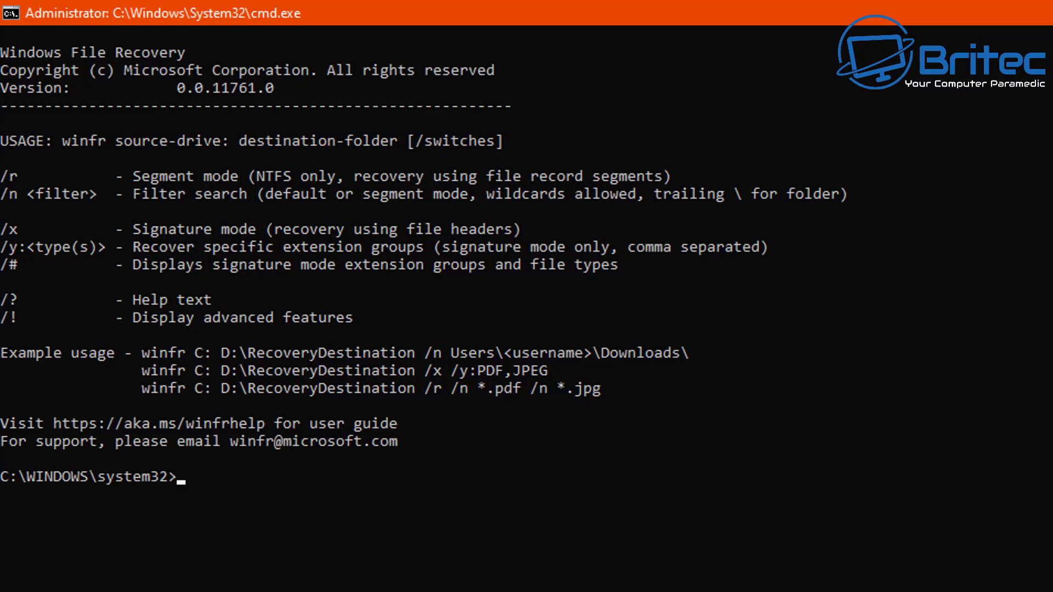
Step: Type the command winfr e: c: /x at the system32 prompt
type("winfr")
type("e: c:")
type("/")
type("x")
Step: Run winfr e: c: /x, confirm with y so the Pass 1 scan starts, and open File Explorer
key("Return")
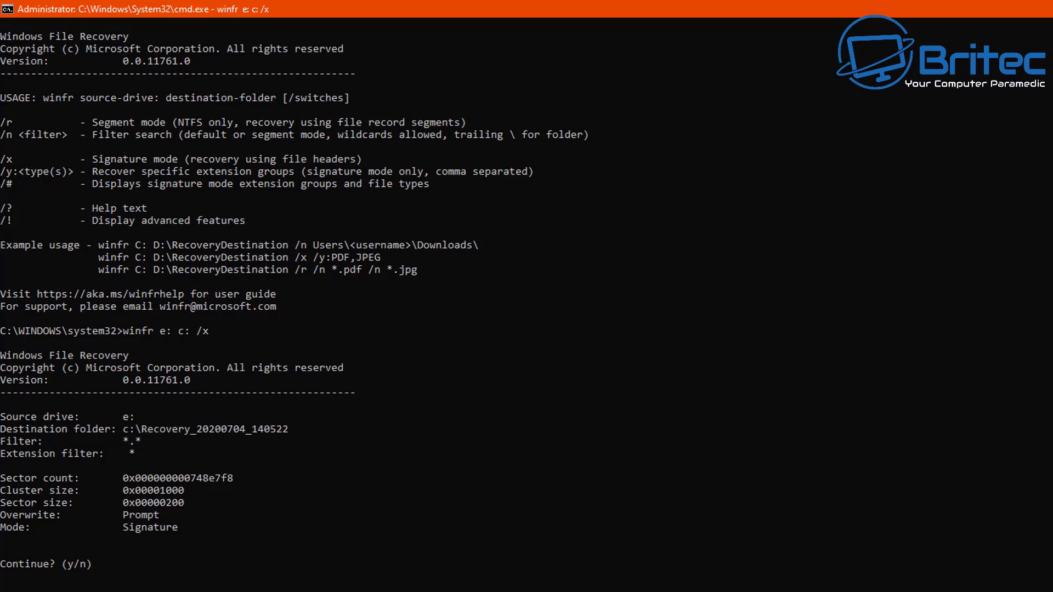
key("y")
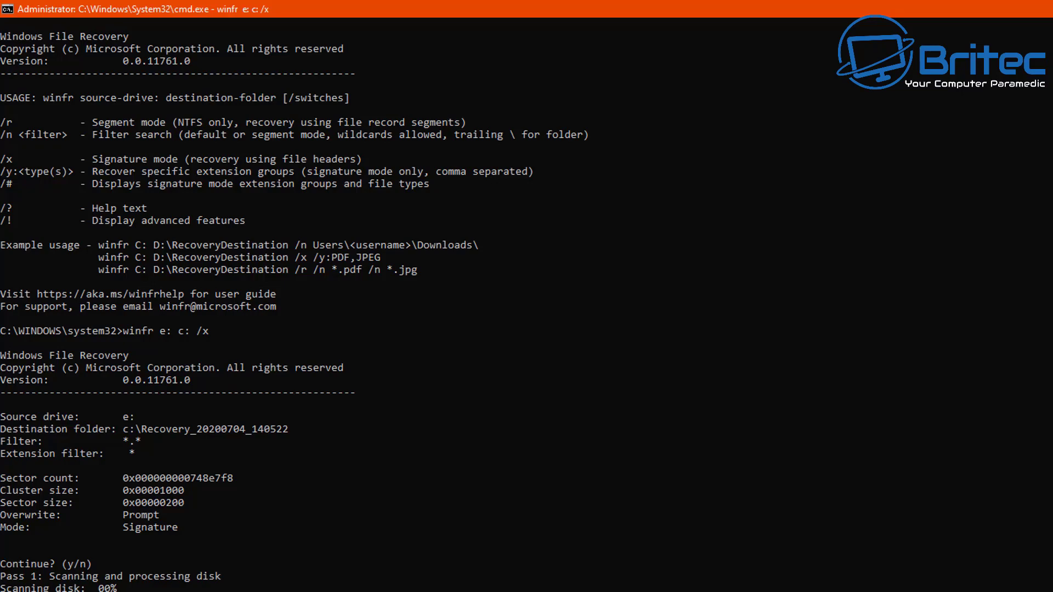
key("super+e")
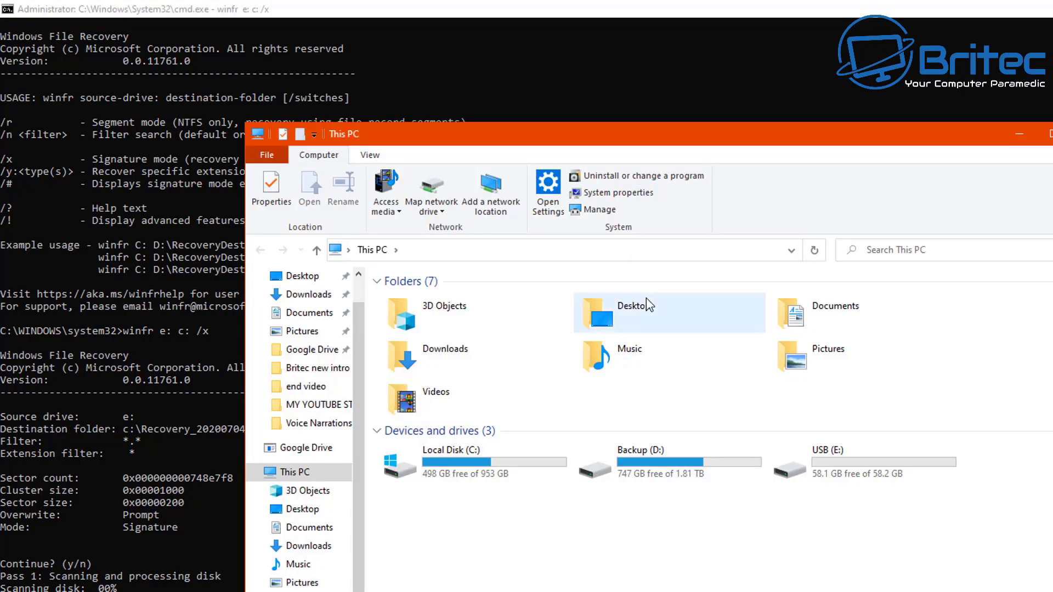
Step: Open Local Disk (C:) and check the new Recovery_20200704_140522 folder is still empty
double_click(470, 464)
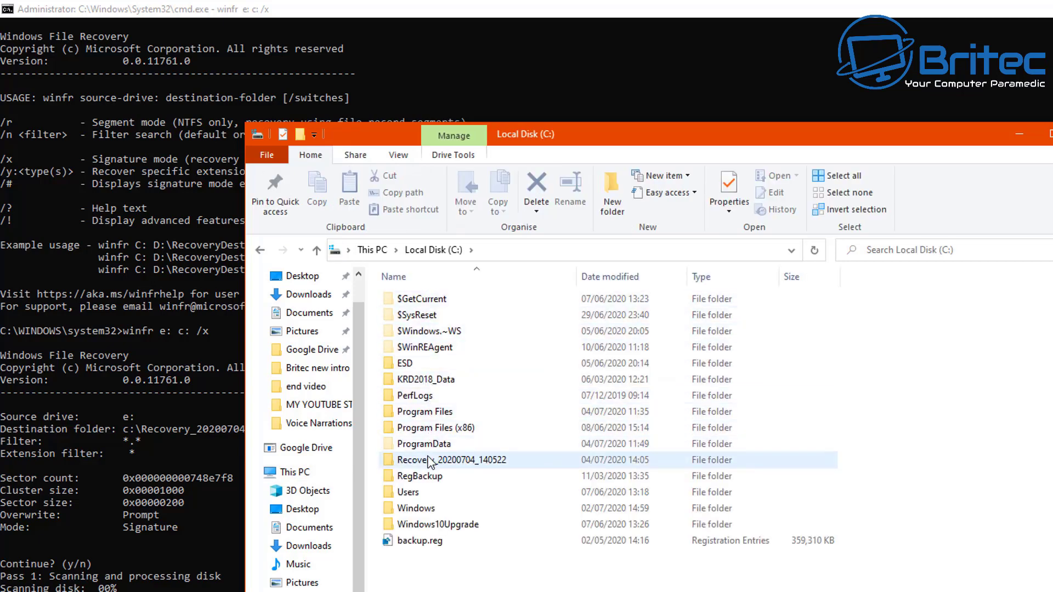
mouse_move(428, 465)
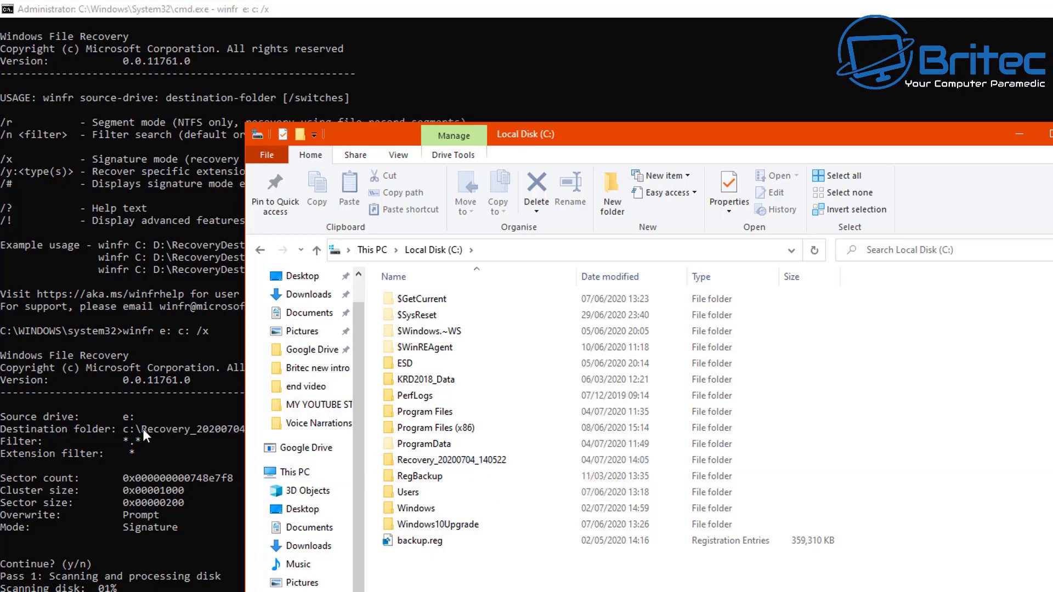
left_click_drag(522, 140, 571, 137)
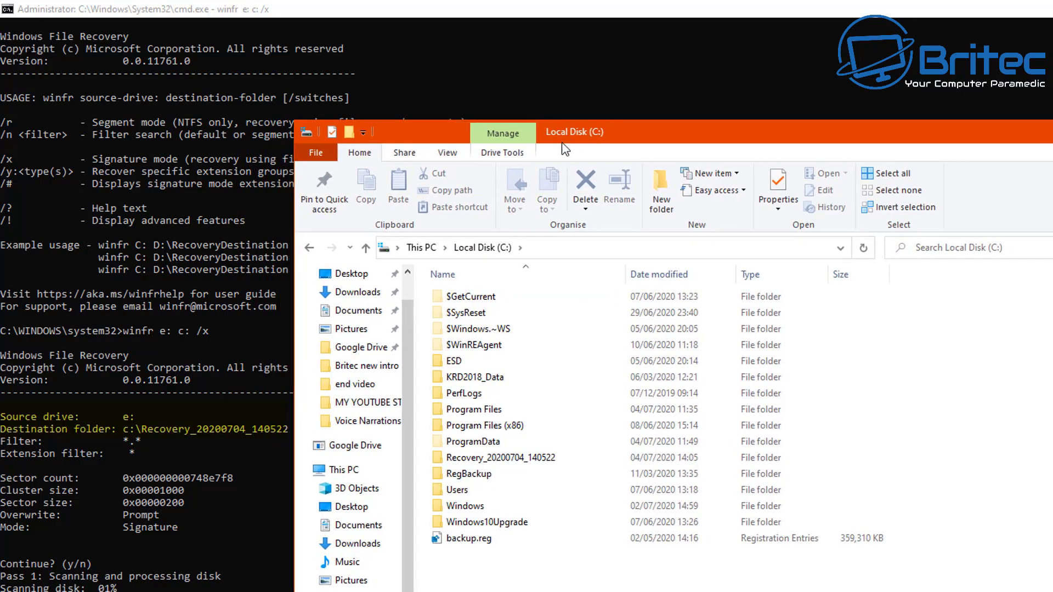
mouse_move(470, 463)
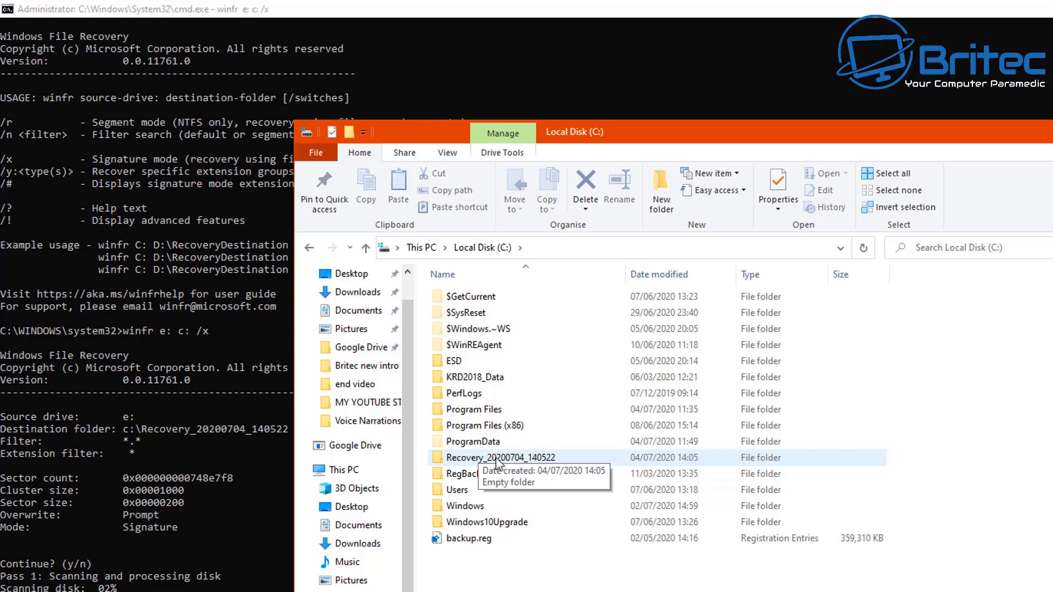
double_click(497, 461)
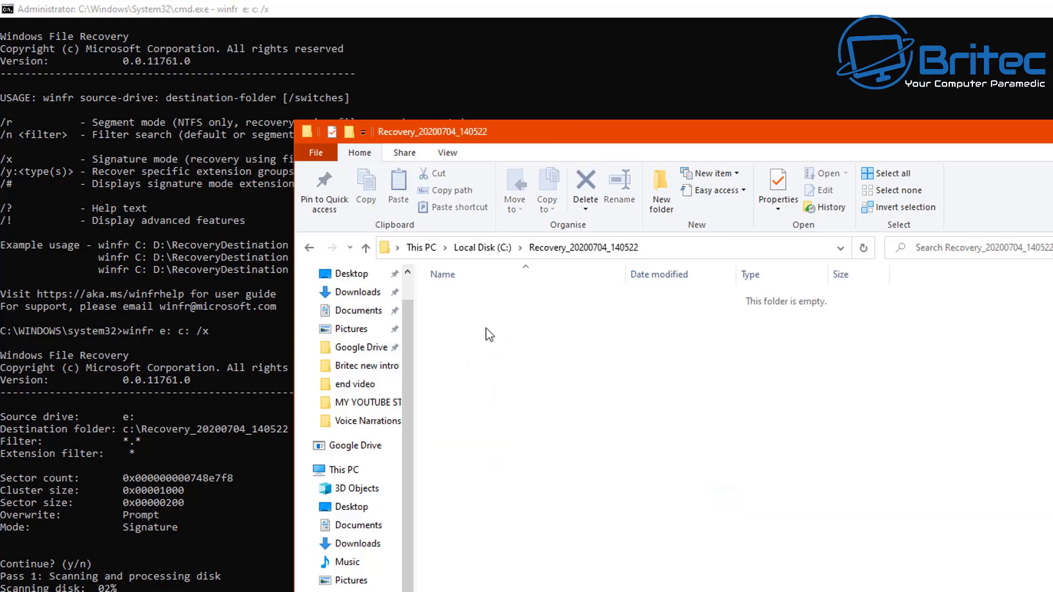
left_click(309, 247)
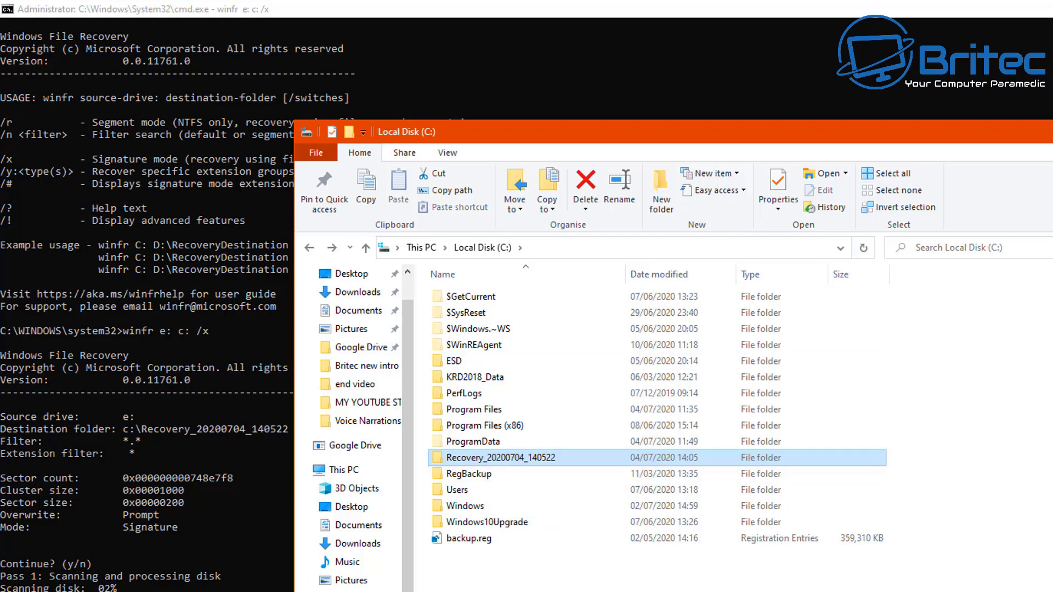
Step: Switch back to Command Prompt and wait until all 3363 files are recovered at 100%
key("alt+Tab")
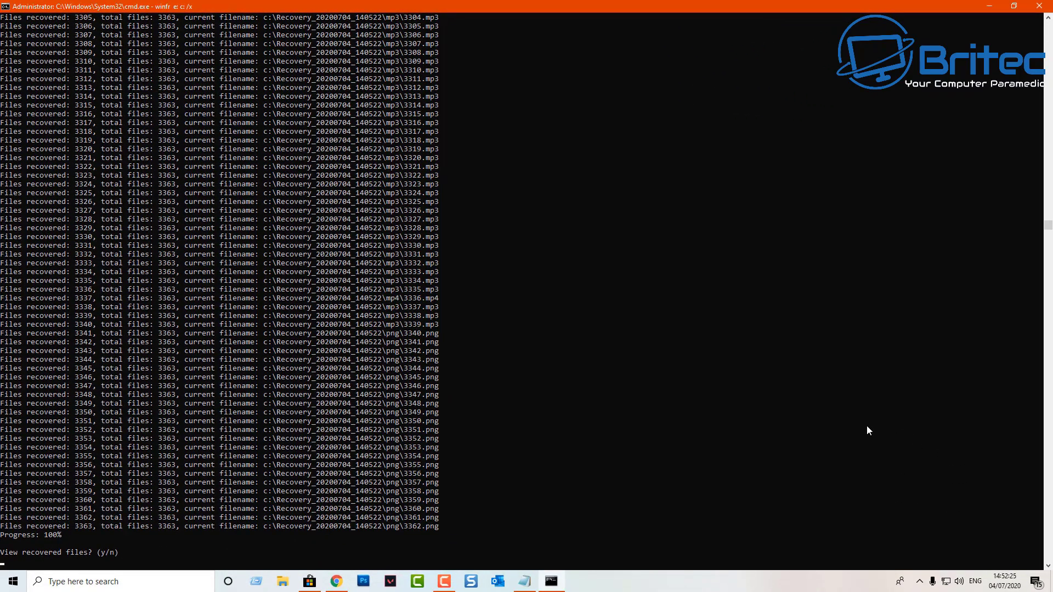
Step: Answer y to view recovered files and browse the jpg and mp3 subfolders
key("y")
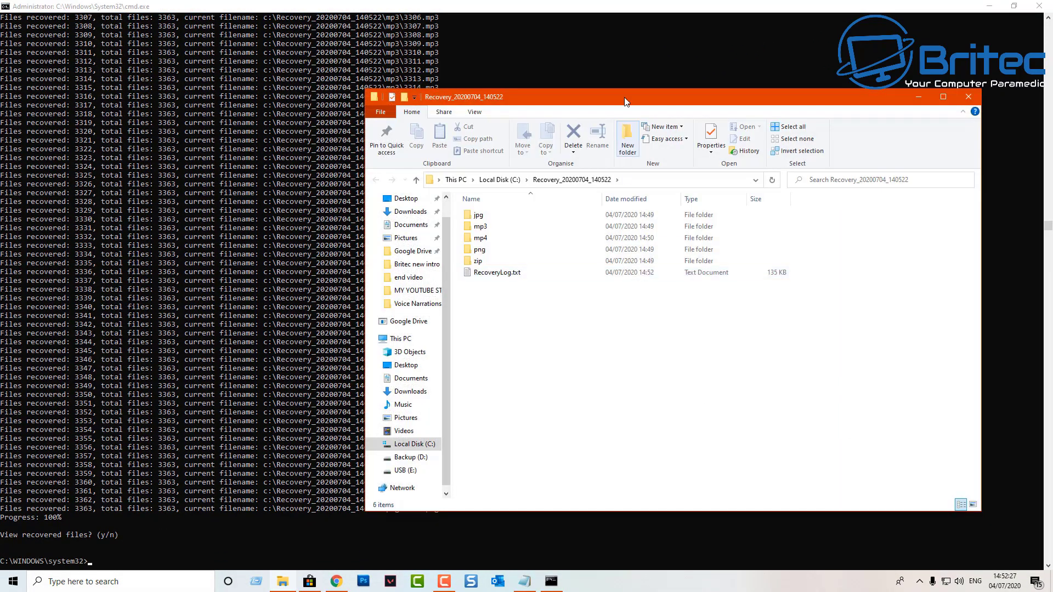
left_click_drag(655, 104, 463, 100)
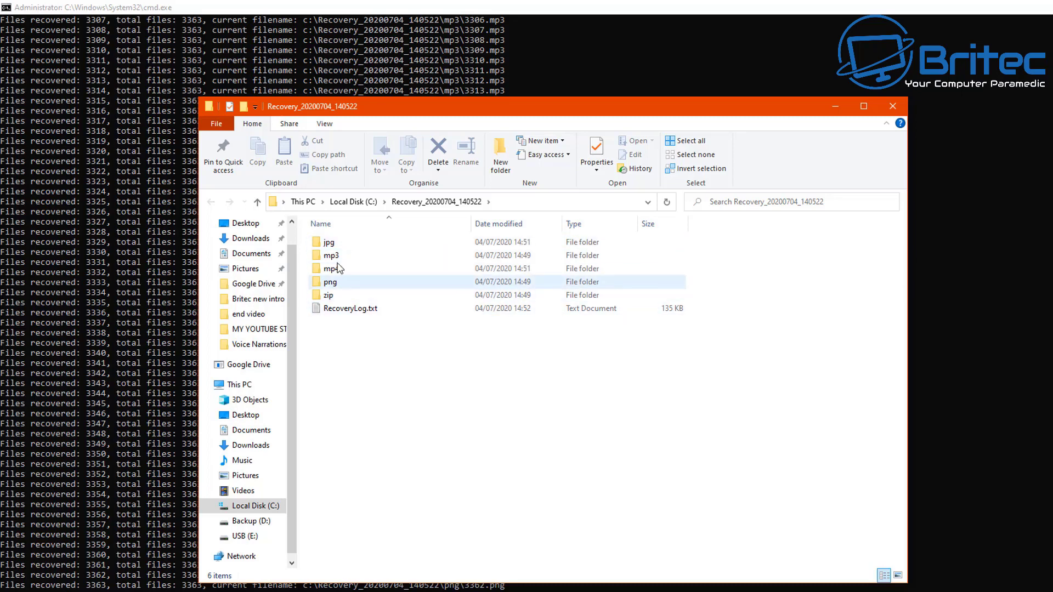
double_click(334, 244)
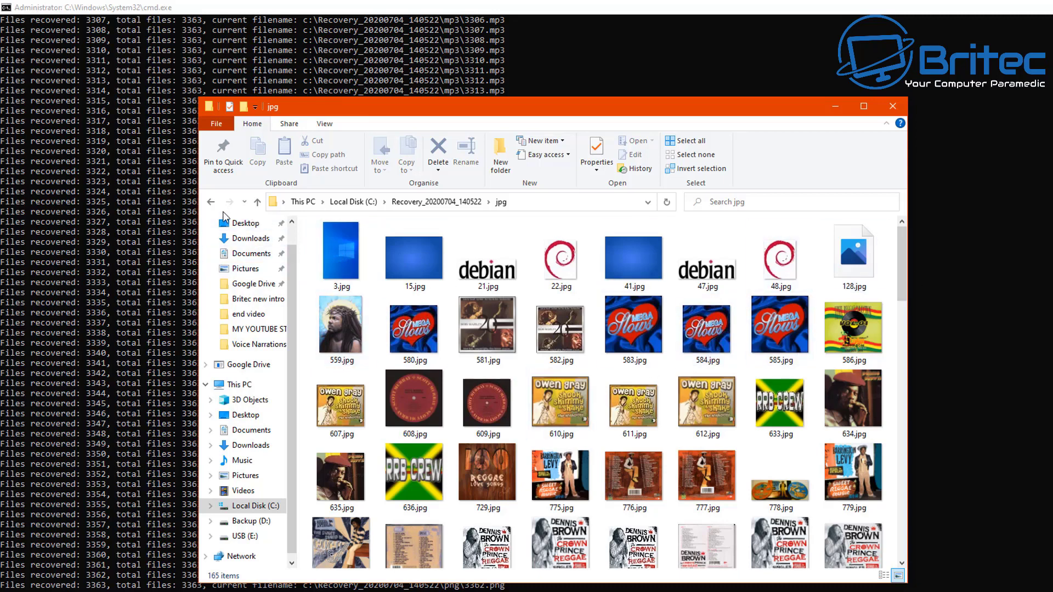
left_click(211, 202)
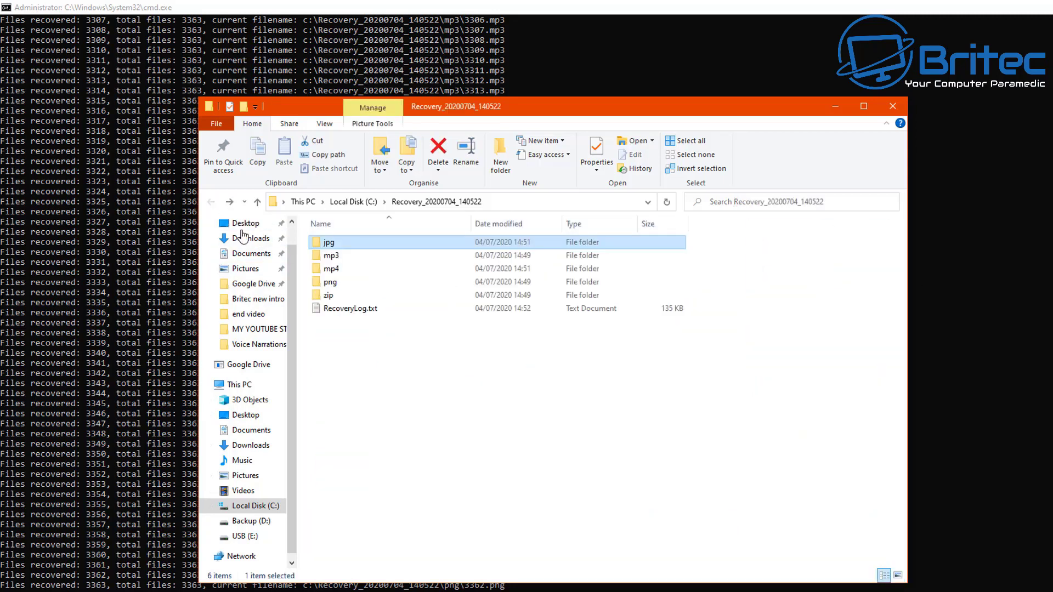
double_click(333, 257)
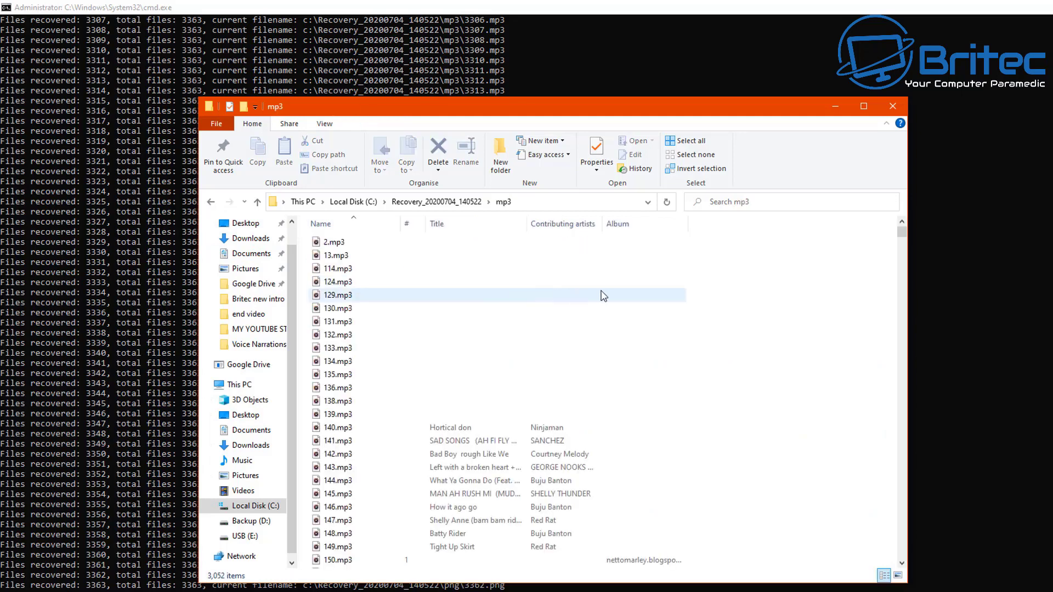
scroll(872, 239, "down", 10)
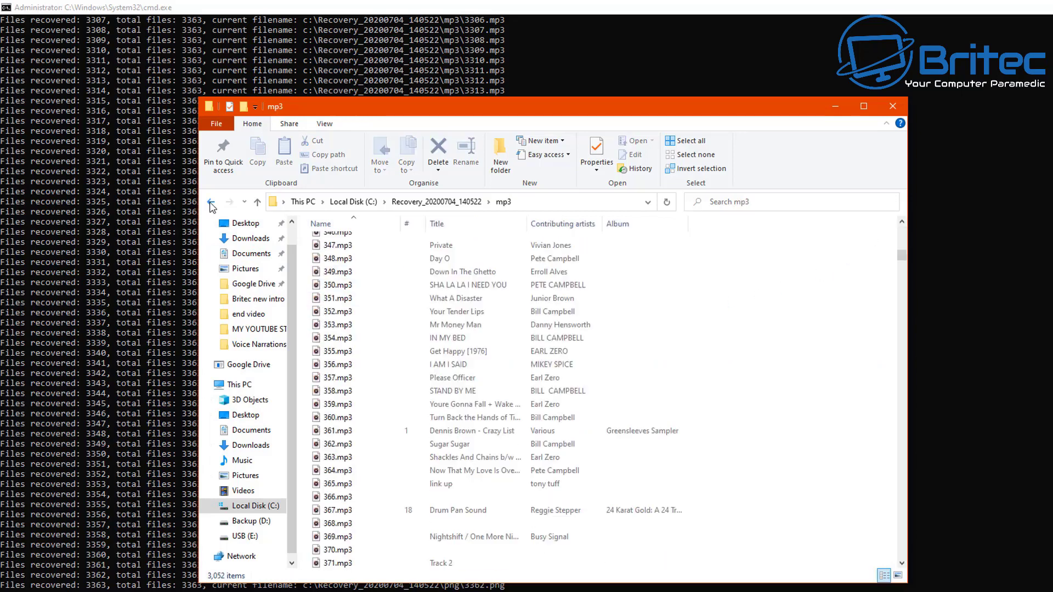
Step: Inspect the mp4 folder, selecting 2390.mp4, then the png folder
left_click(211, 202)
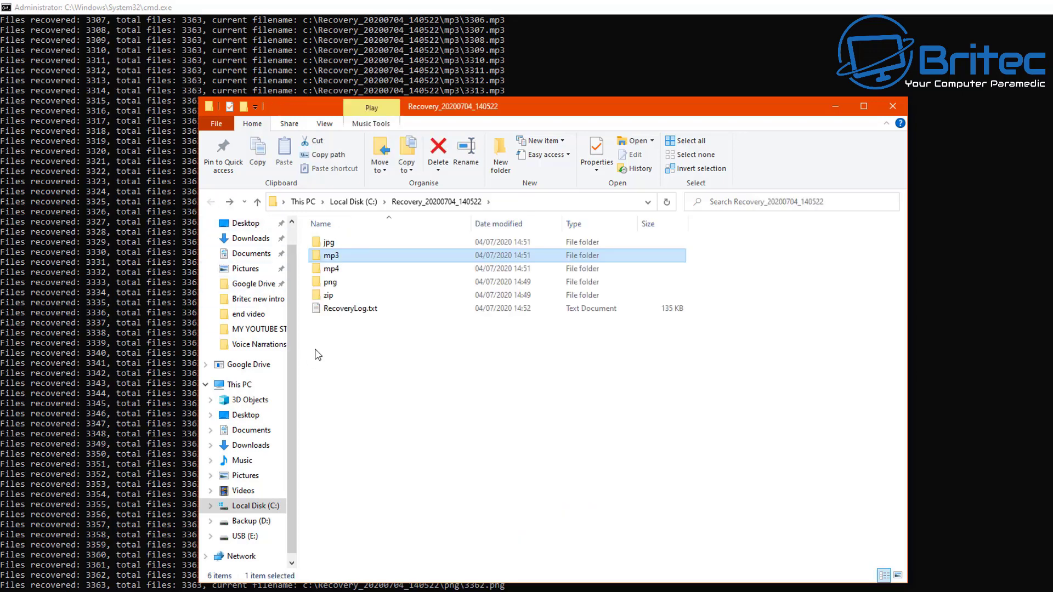
double_click(332, 271)
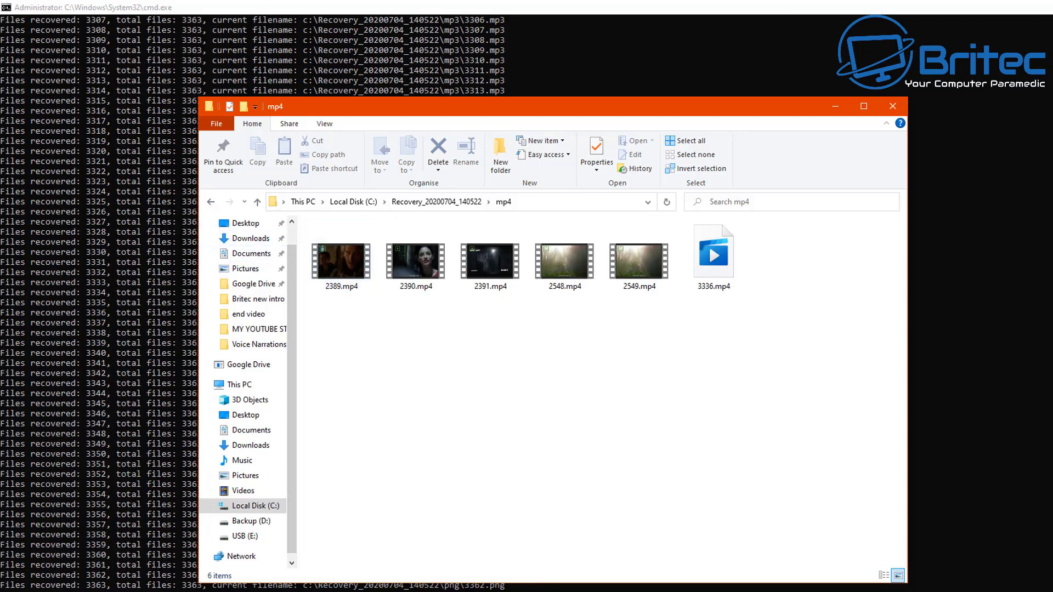
left_click(416, 260)
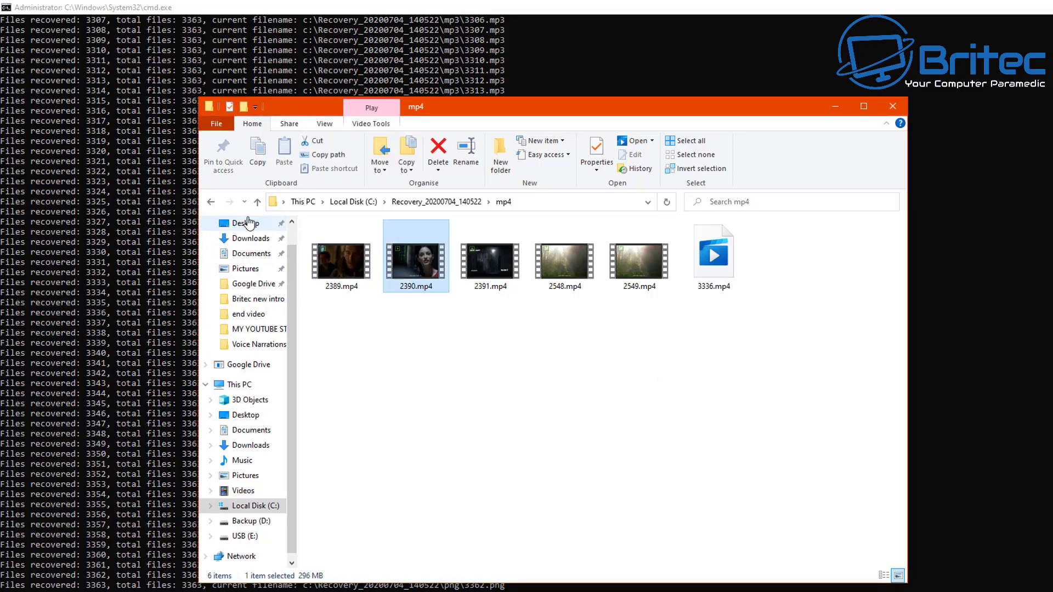
left_click(210, 206)
double_click(336, 282)
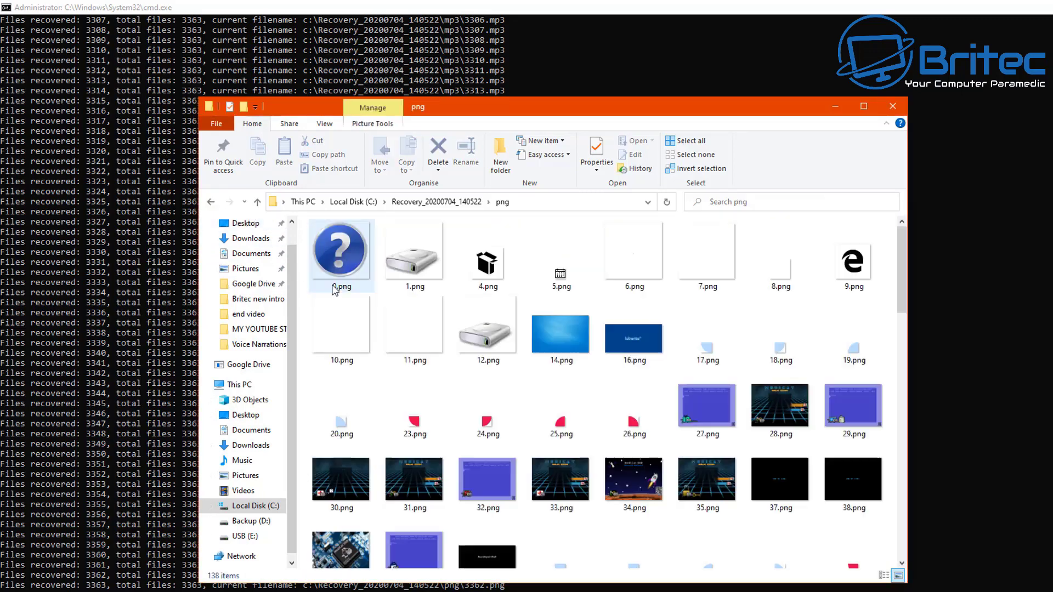
left_click(210, 202)
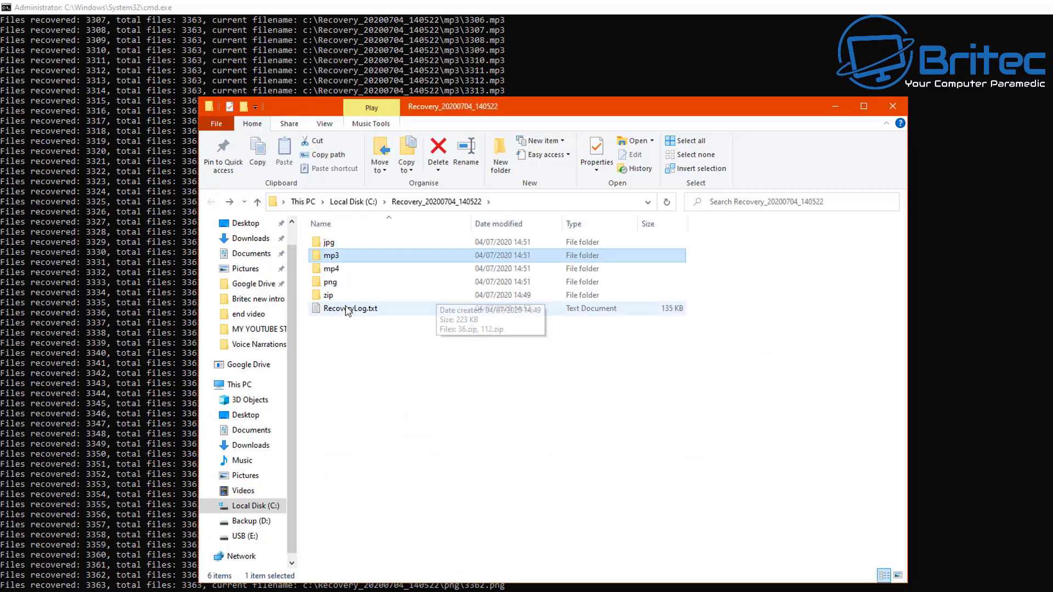
Step: Open RecoveryLog.txt in Notepad, scroll through the recovered-file list, and close it
double_click(348, 308)
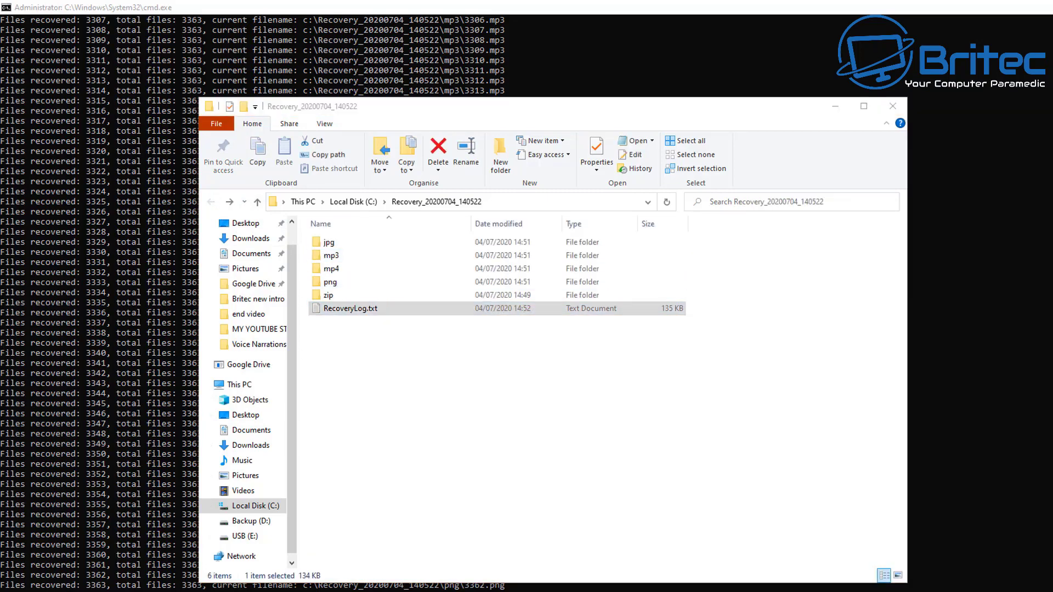
left_click_drag(582, 106, 525, 106)
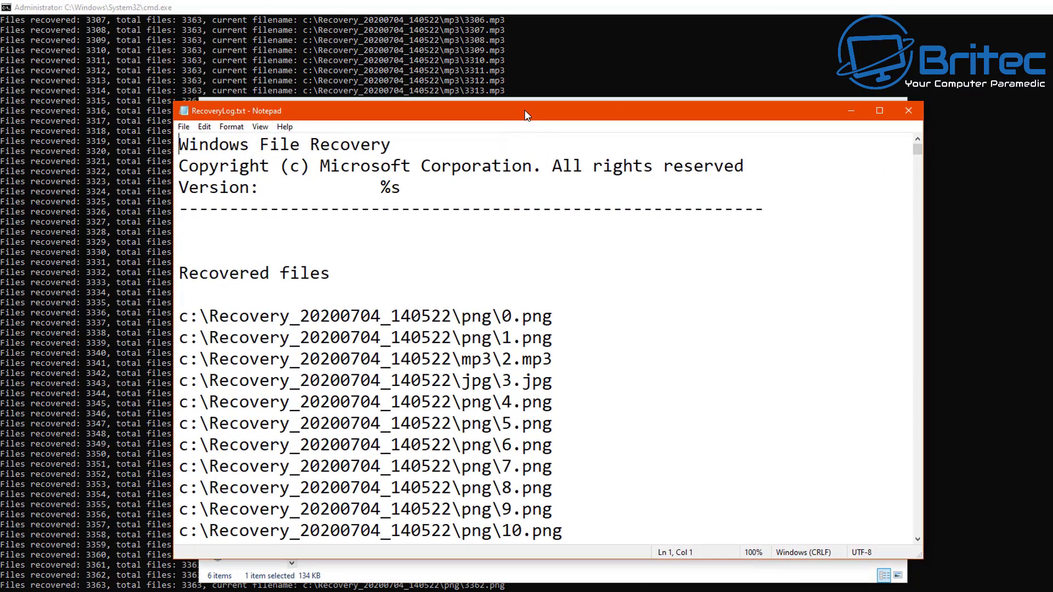
scroll(606, 301, "down", 5)
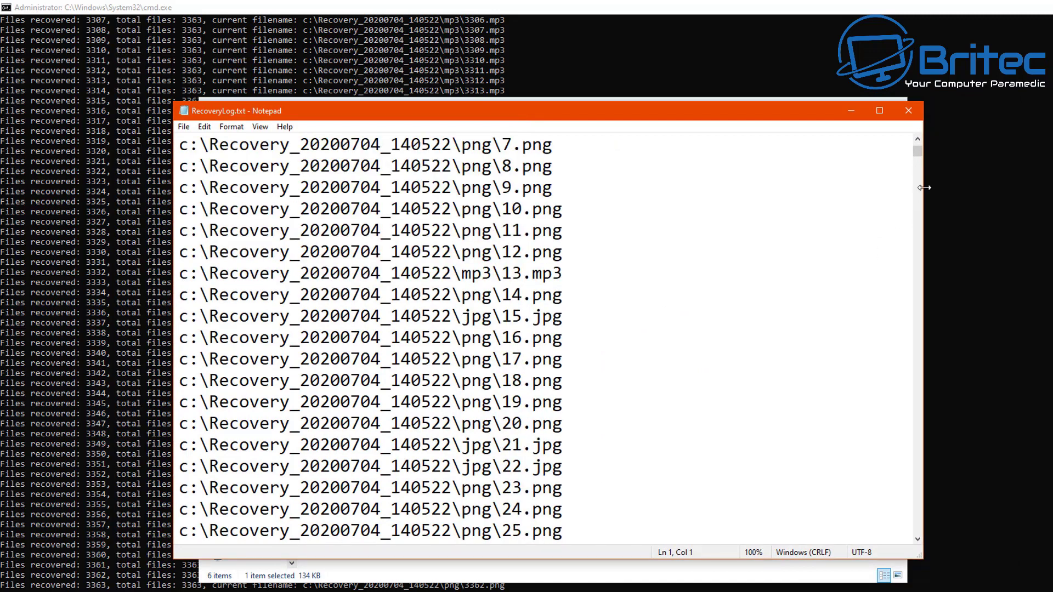
left_click_drag(918, 152, 925, 221)
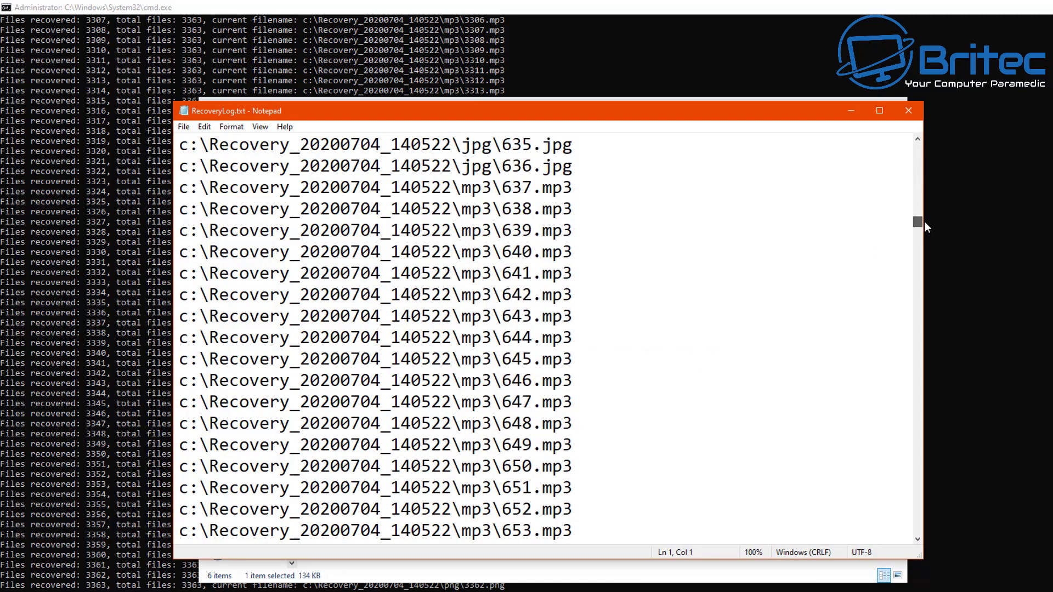
left_click(908, 112)
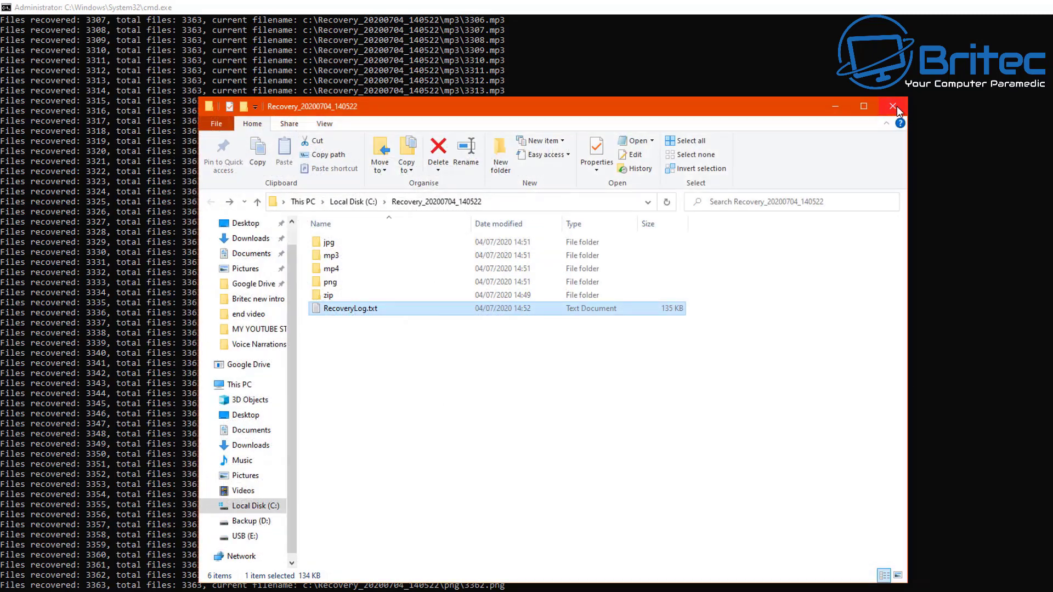
Step: Close the recovery folder, recheck that USB (E:) is empty in Explorer, then close Explorer
left_click(897, 107)
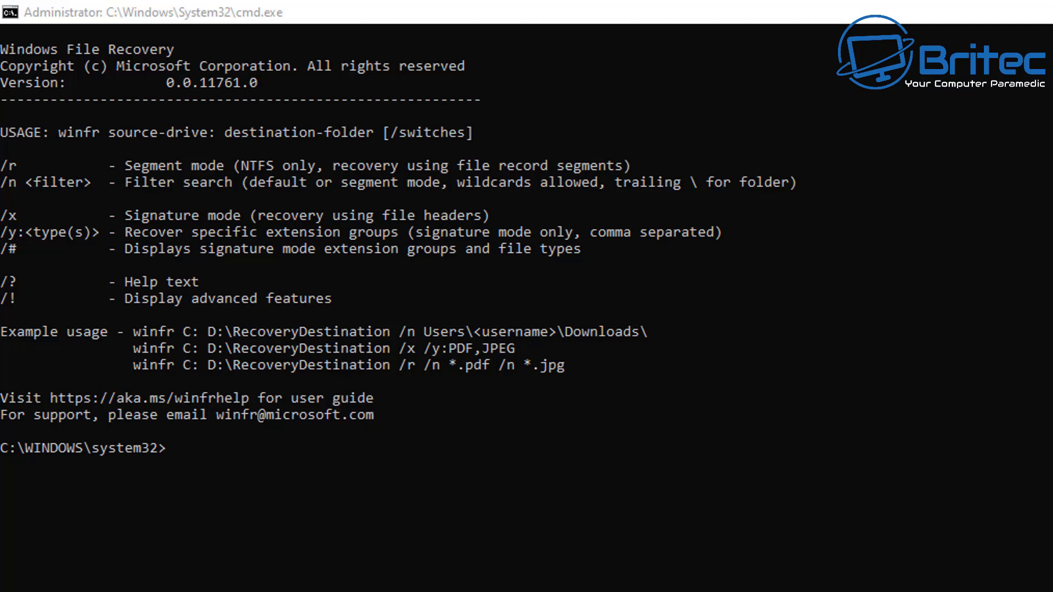
left_click(171, 453)
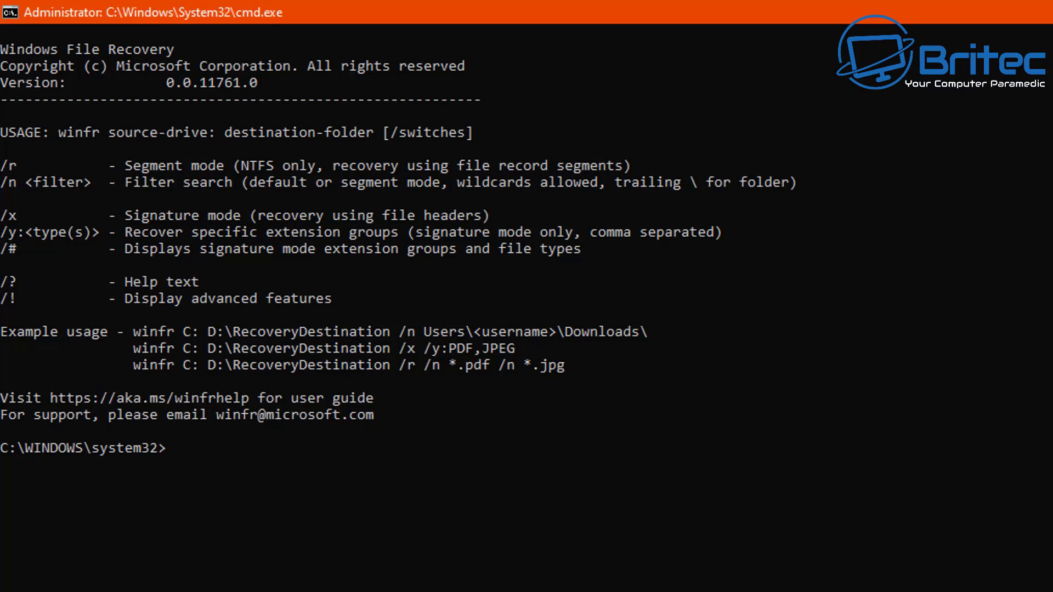
key("super+e")
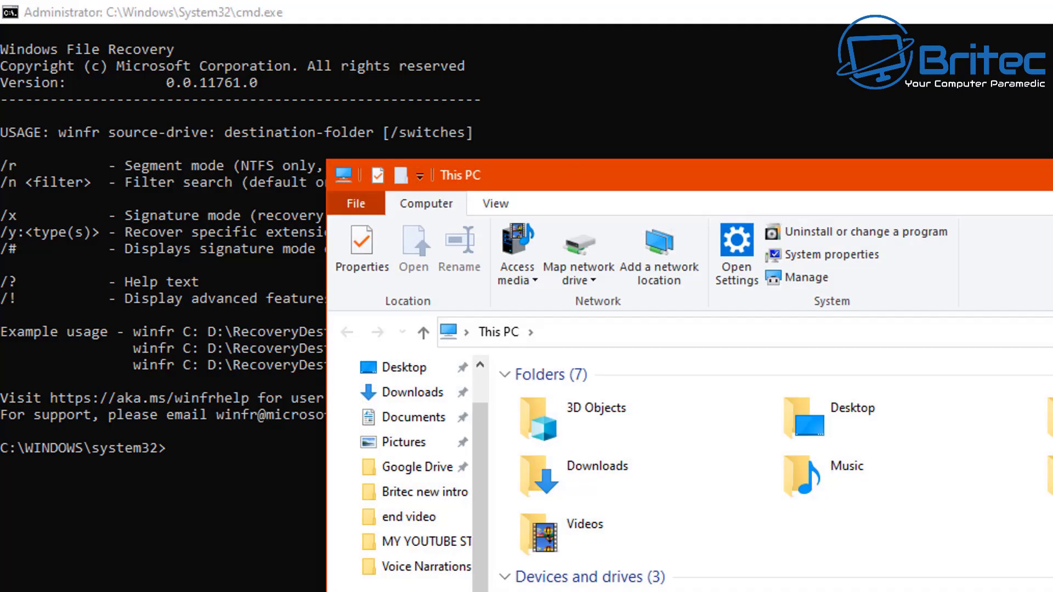
key("Return")
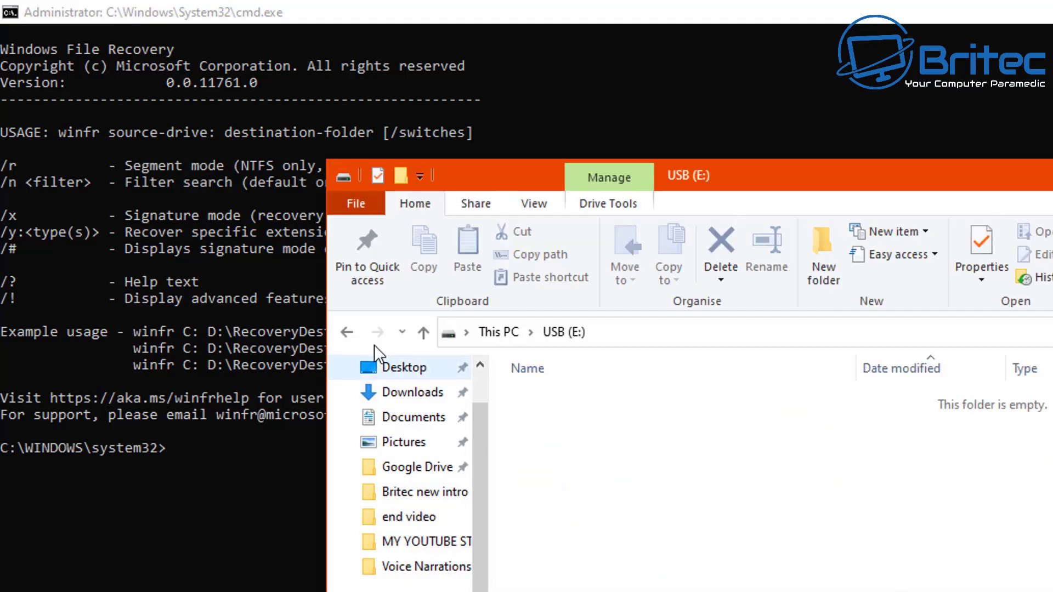
left_click(344, 332)
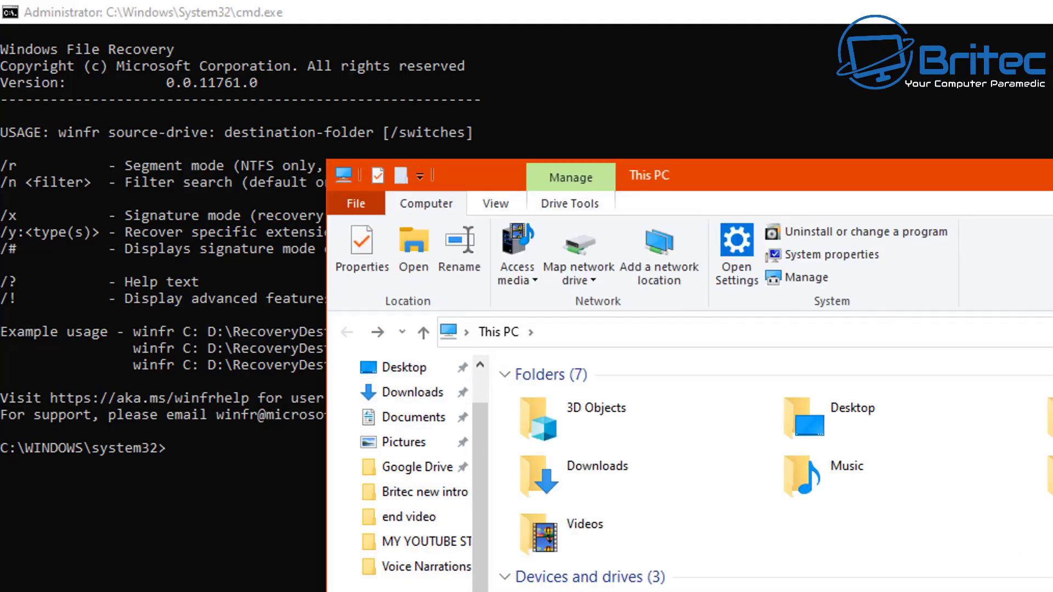
key("alt+F4")
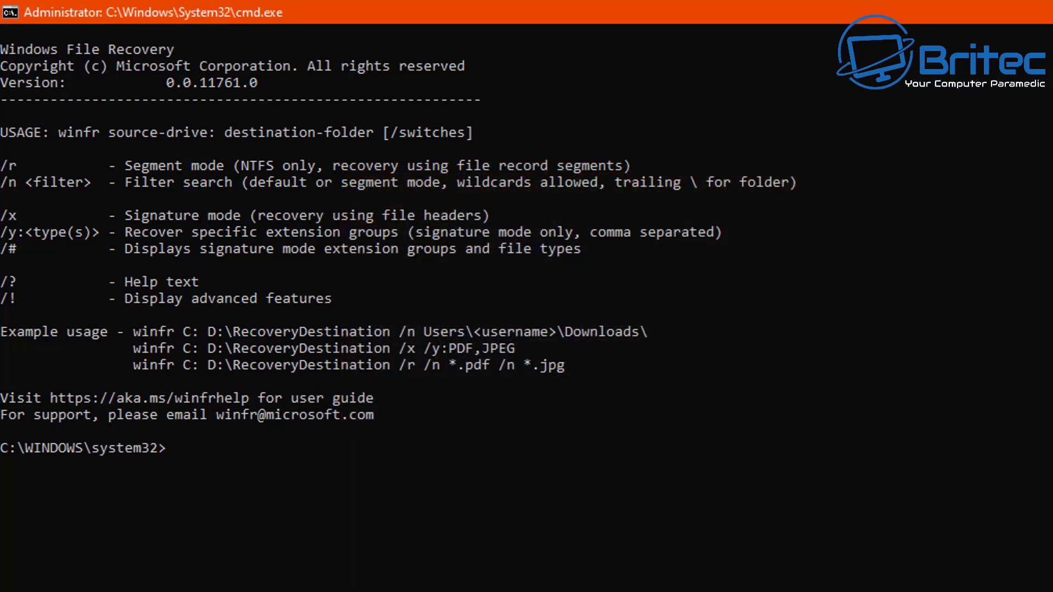
Step: Type winfr e: c: /n *.docx /n *.png /n *.jpg at the prompt without running it
left_click(230, 555)
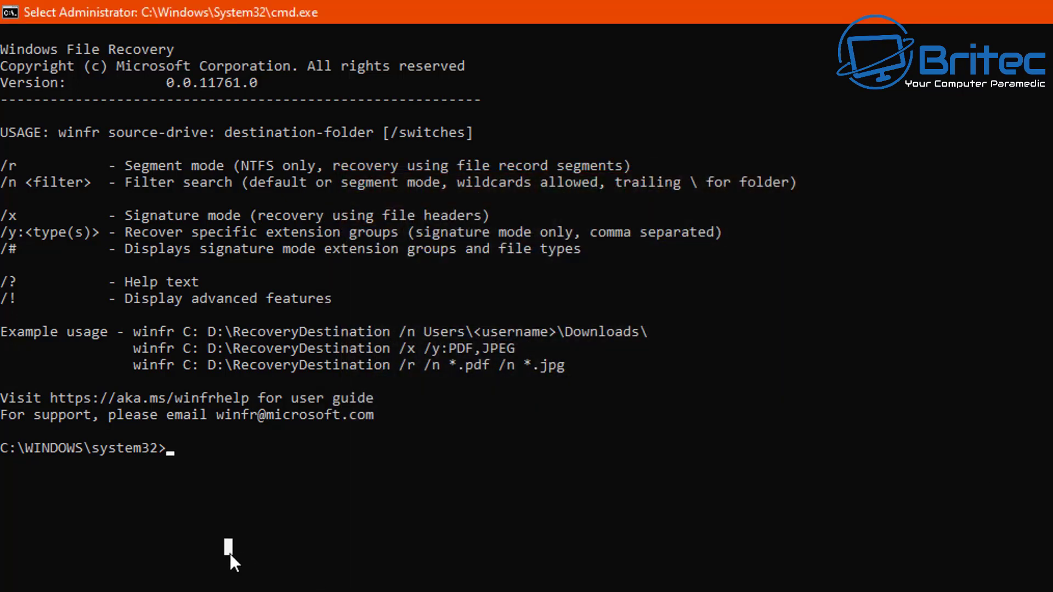
type("winfr")
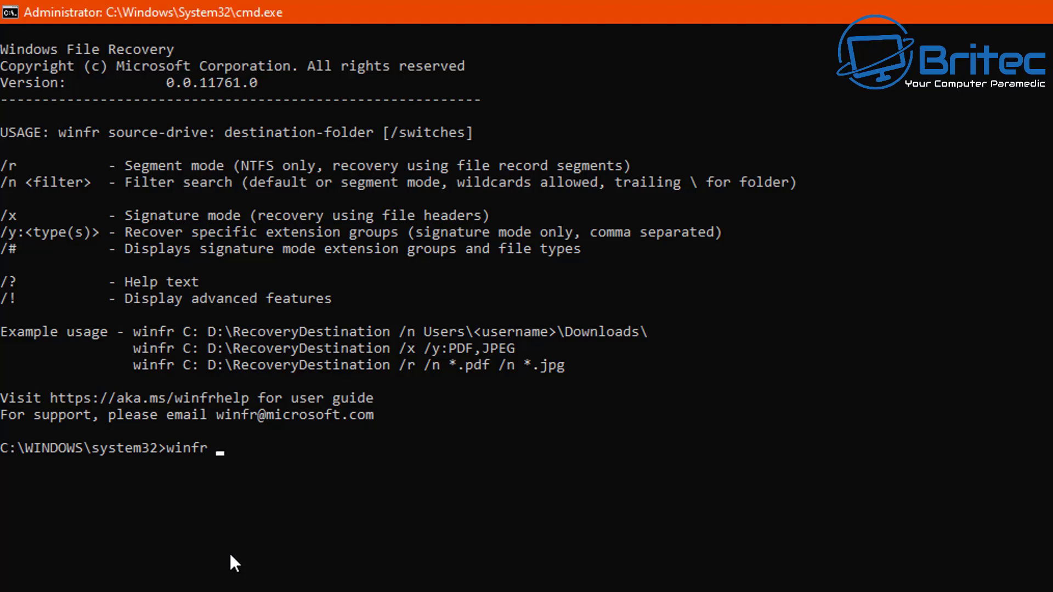
type(" e: c: /n")
type("*.docx")
key("BackSpace")
key("BackSpace")
key("BackSpace")
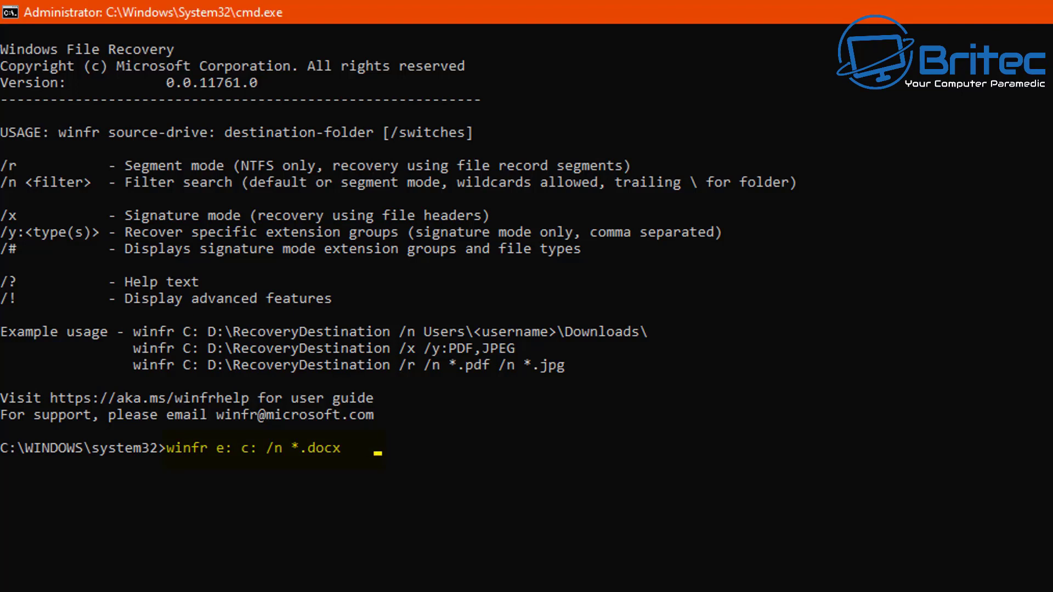
key("BackSpace")
key("BackSpace")
key("BackSpace")
type("/n *.png")
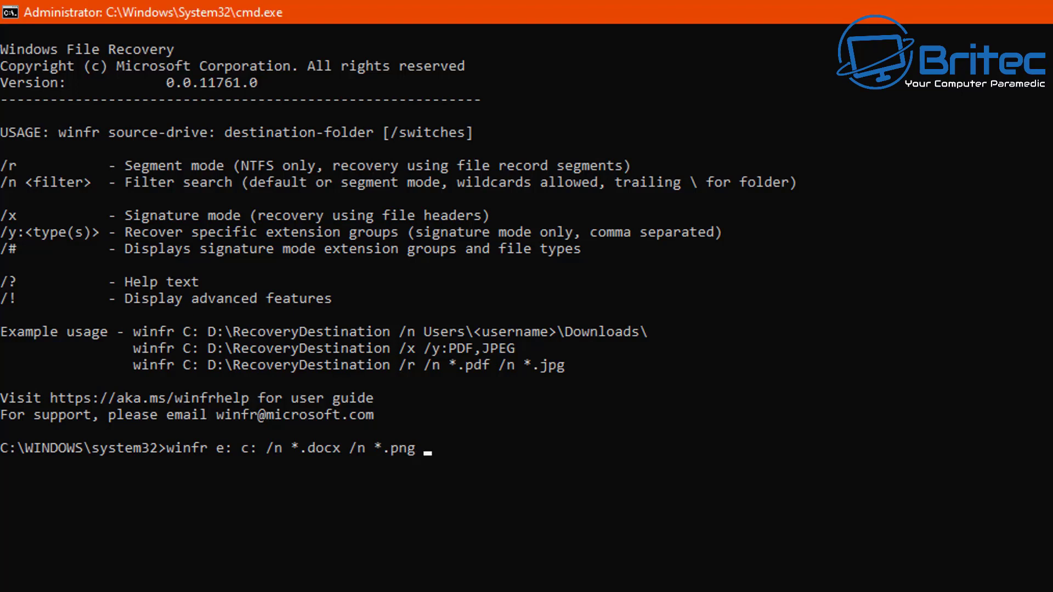
type(" /n")
type("*.jpg")
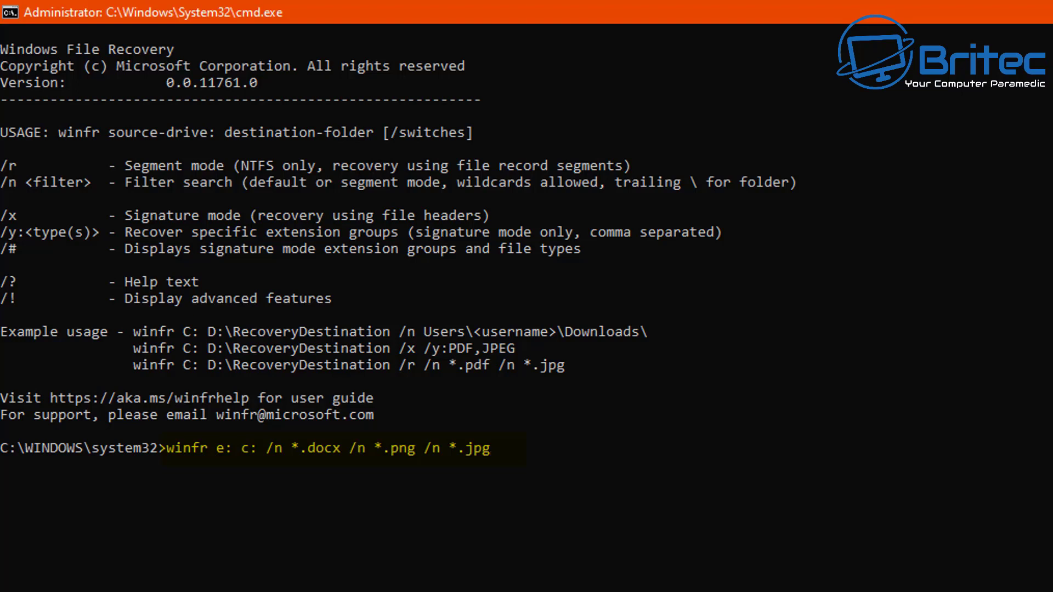
Step: Edit the command to winfr e: c: /r /n *.mp4 so segment mode recovers only MP4 files
key("BackSpace")
key("BackSpace")
key("BackSpace")
key("BackSpace")
key("BackSpace")
key("BackSpace")
key("BackSpace")
key("BackSpace")
key("BackSpace")
key("BackSpace")
key("BackSpace")
key("BackSpace")
key("BackSpace")
key("BackSpace")
key("BackSpace")
key("BackSpace")
key("BackSpace")
key("BackSpace")
key("BackSpace")
key("BackSpace")
key("BackSpace")
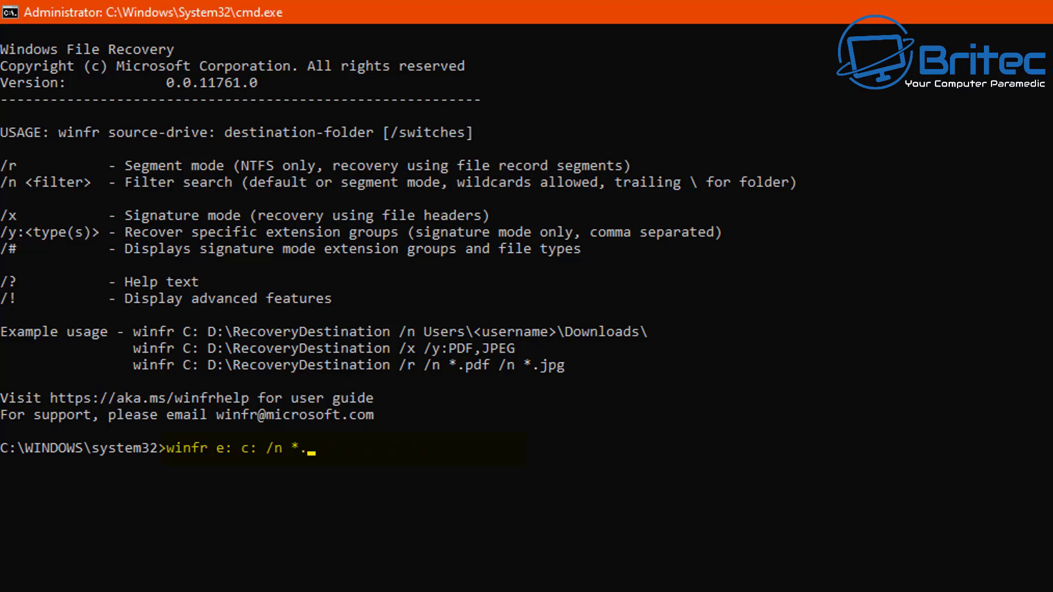
type("mp3")
key("BackSpace")
type("4")
key("Left")
key("Left")
key("Left")
key("Left")
key("Left")
key("Left")
key("Left")
key("Left")
key("Left")
type("/ r")
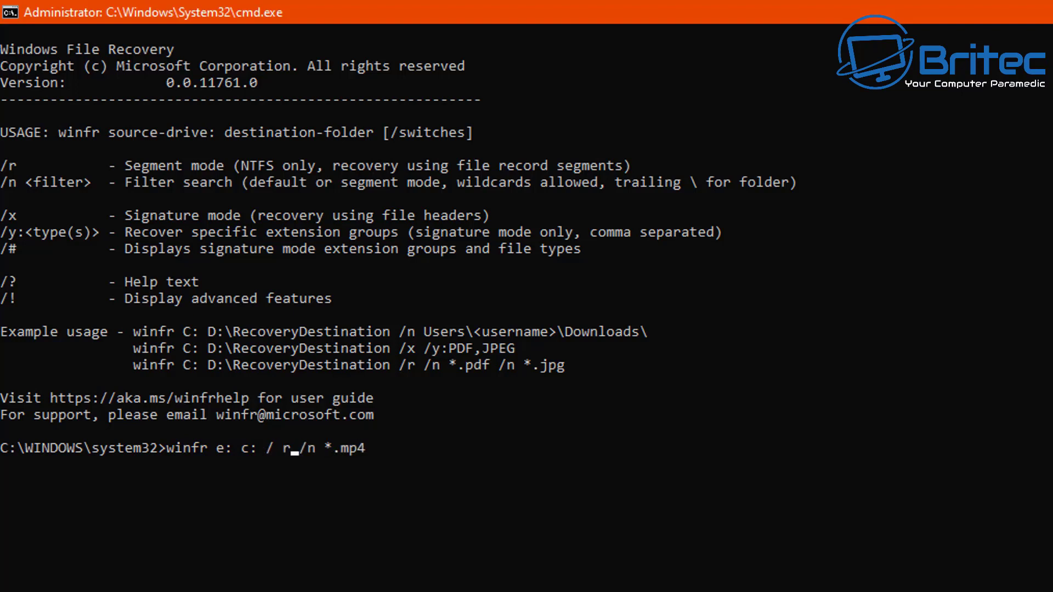
key("BackSpace")
key("BackSpace")
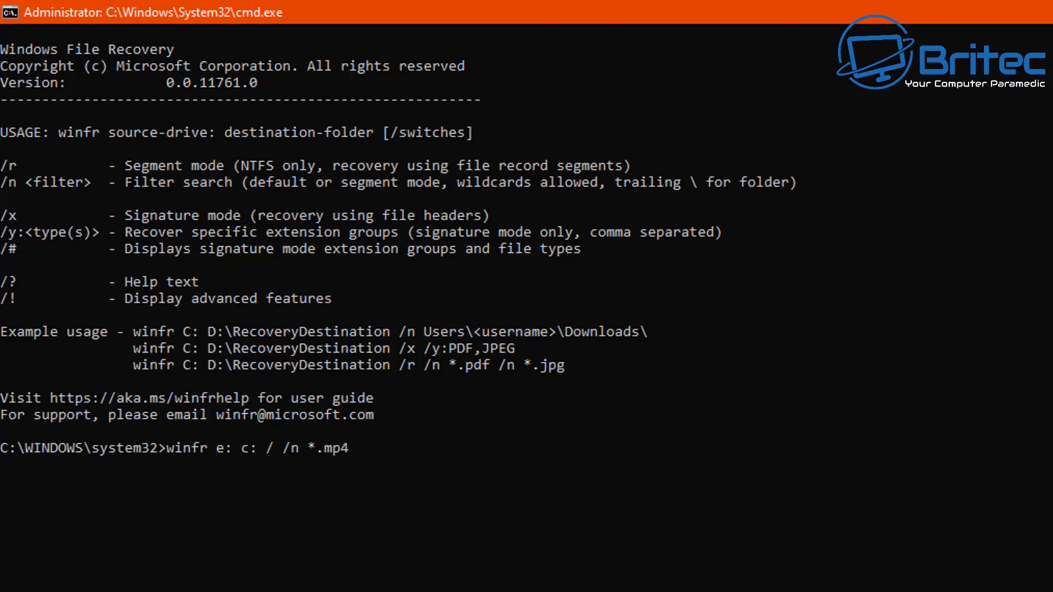
type("r")
Step: Replace the command with winfr /# and run it to list signature-mode extension groups
key("BackSpace")
key("BackSpace")
key("BackSpace")
key("BackSpace")
key("BackSpace")
key("BackSpace")
key("BackSpace")
key("BackSpace")
key("BackSpace")
key("BackSpace")
key("BackSpace")
key("BackSpace")
key("BackSpace")
key("BackSpace")
key("BackSpace")
key("BackSpace")
type("/#")
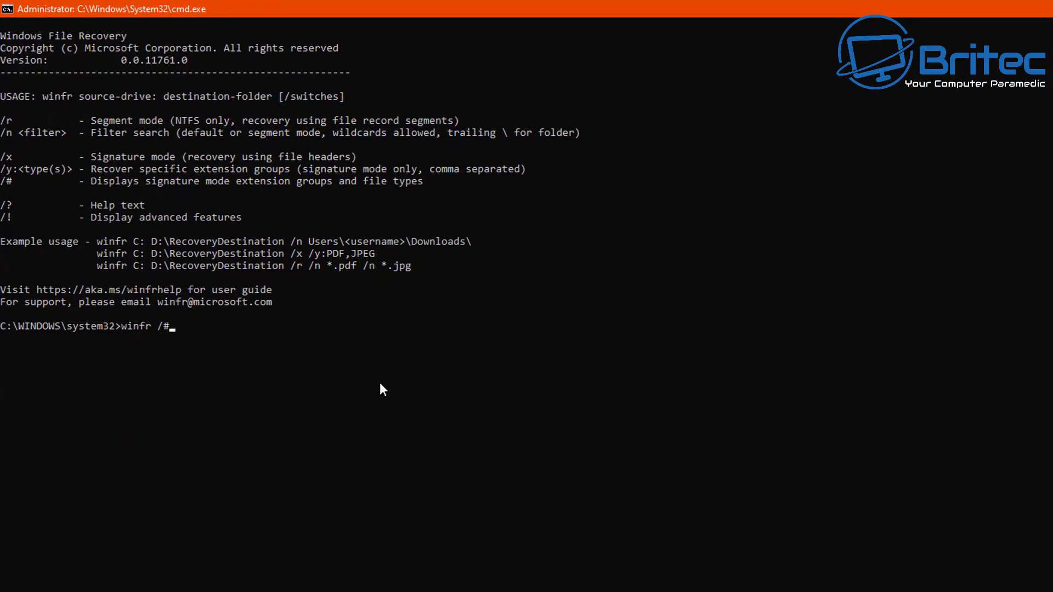
key("Return")
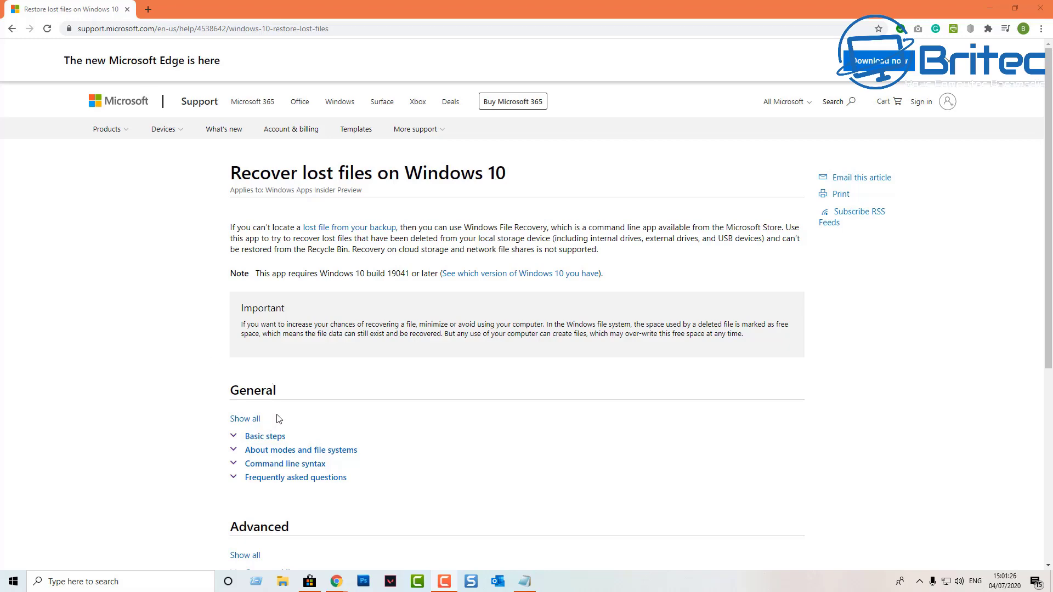
Step: Expand the Advanced Command line syntax section and read through its switch table
scroll(277, 420, "down", 3)
left_click(251, 411)
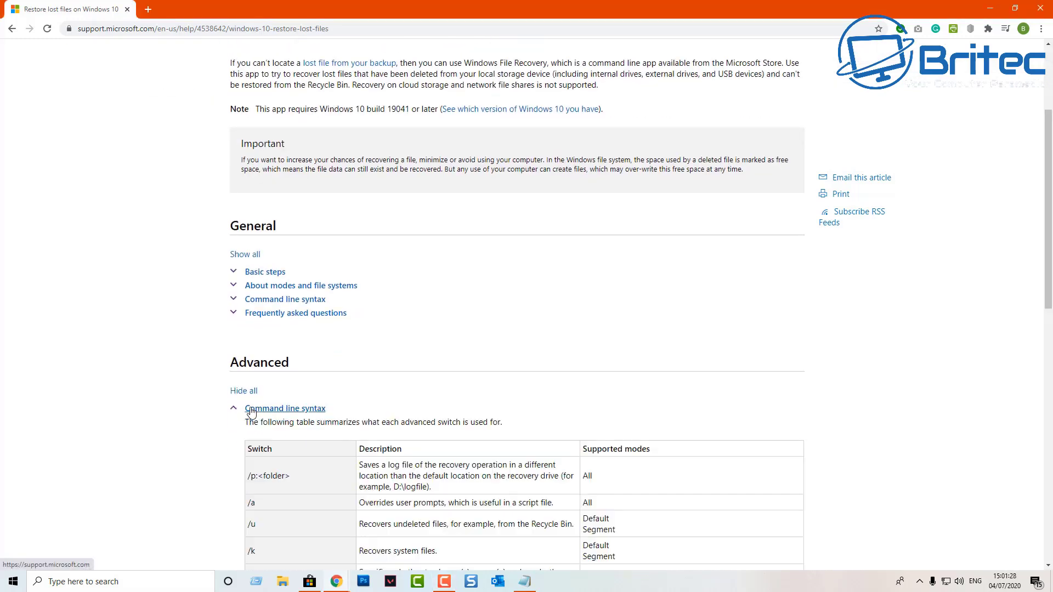
scroll(519, 351, "down", 5)
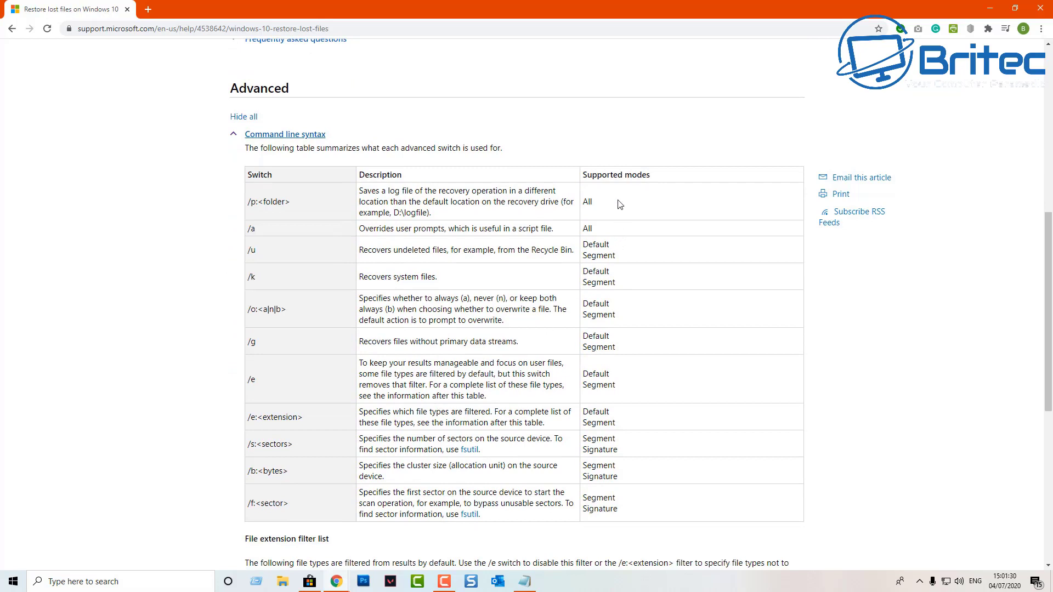
scroll(626, 236, "down", 1)
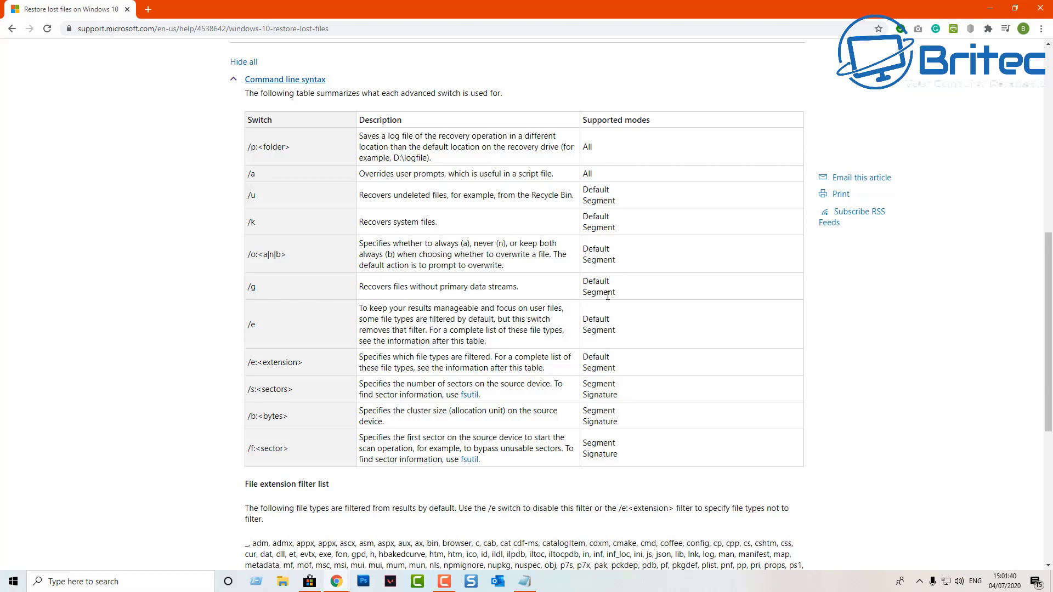
scroll(602, 407, "down", 4)
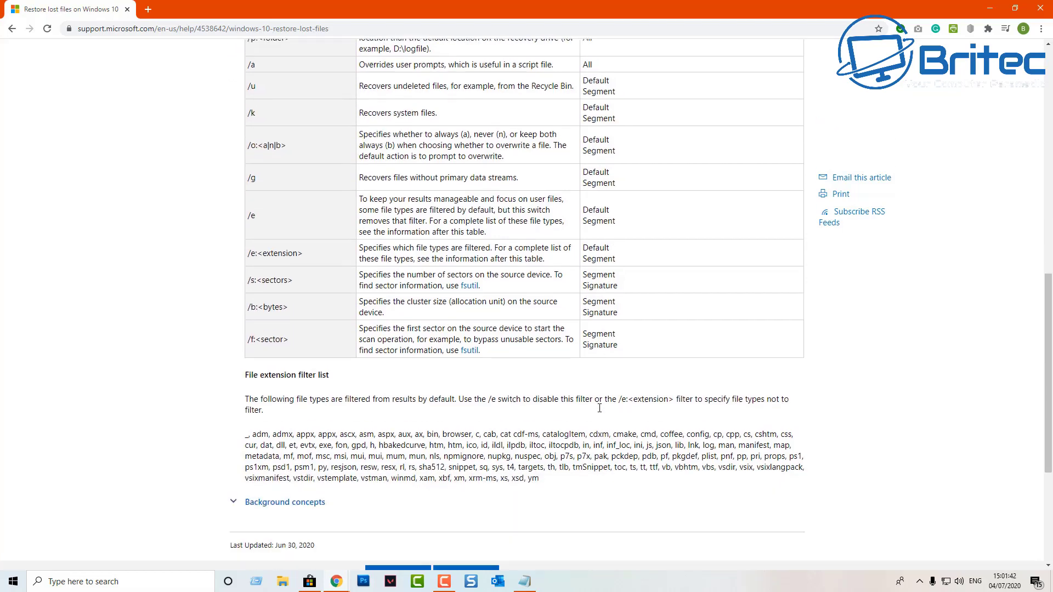
Step: Expand the General Basic steps section and review the recovery steps
scroll(585, 404, "up", 7)
scroll(580, 405, "up", 5)
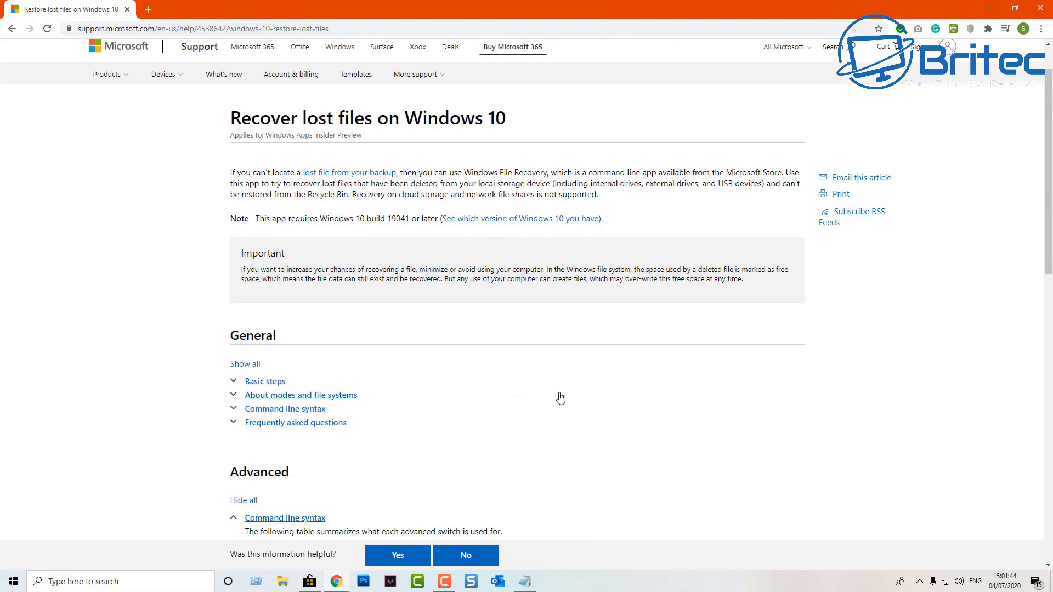
left_click(265, 383)
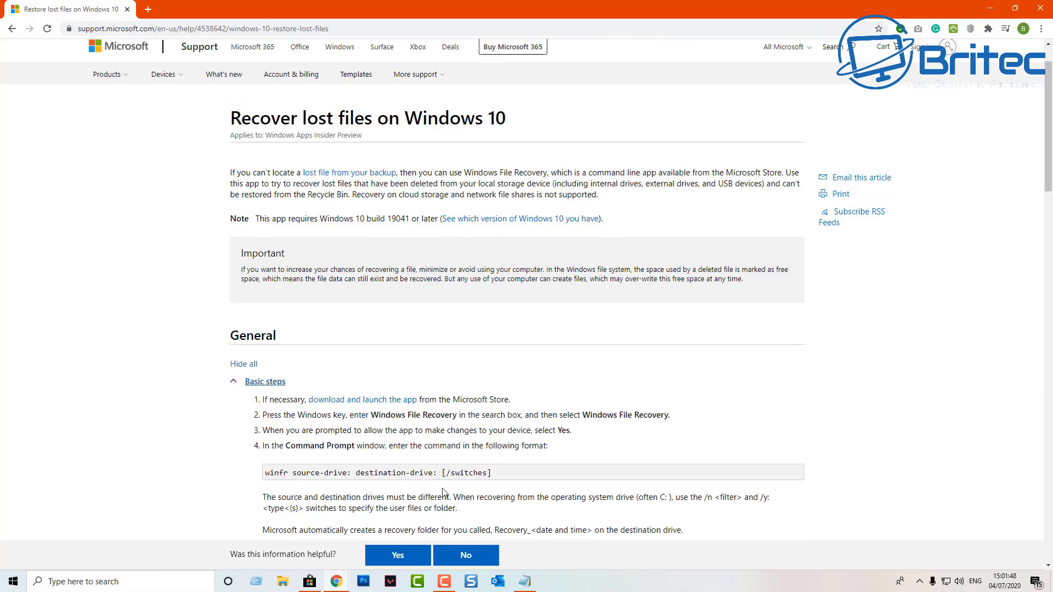
scroll(444, 493, "down", 2)
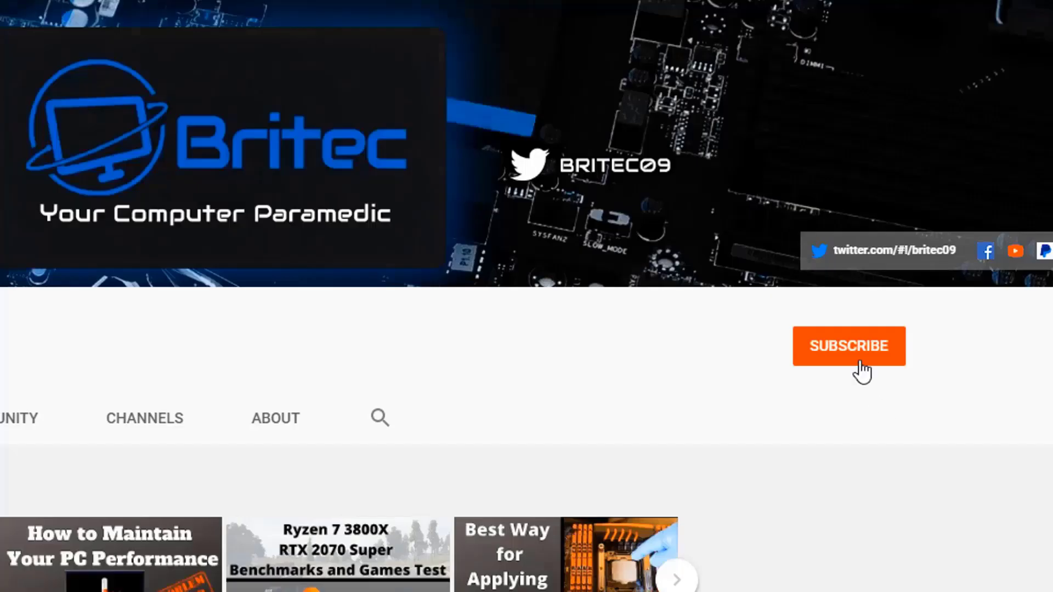
Step: Subscribe to the Britec channel and set its notifications to All
left_click(862, 372)
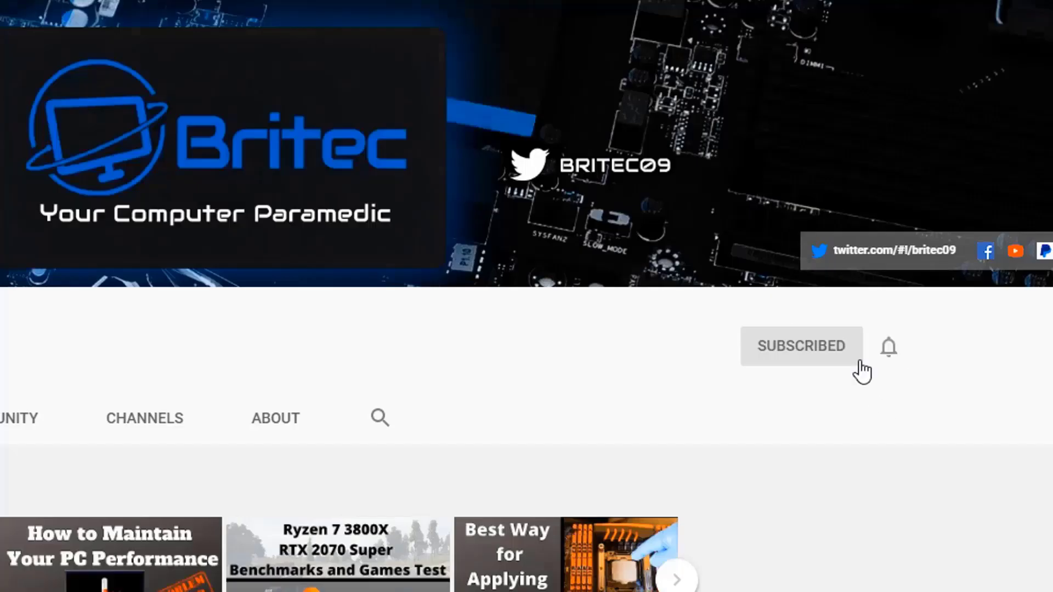
left_click(891, 352)
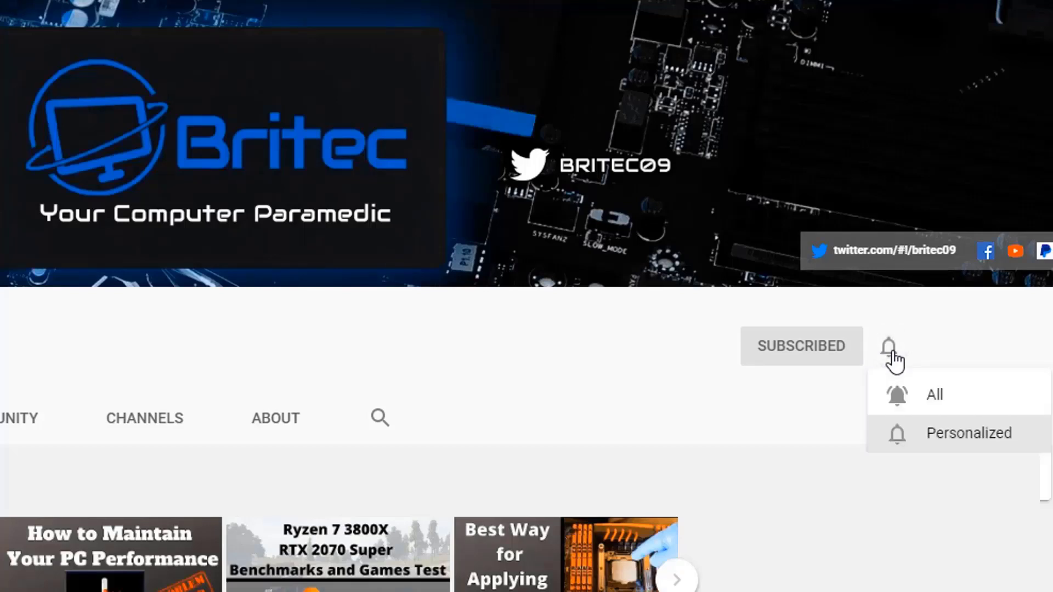
left_click(916, 400)
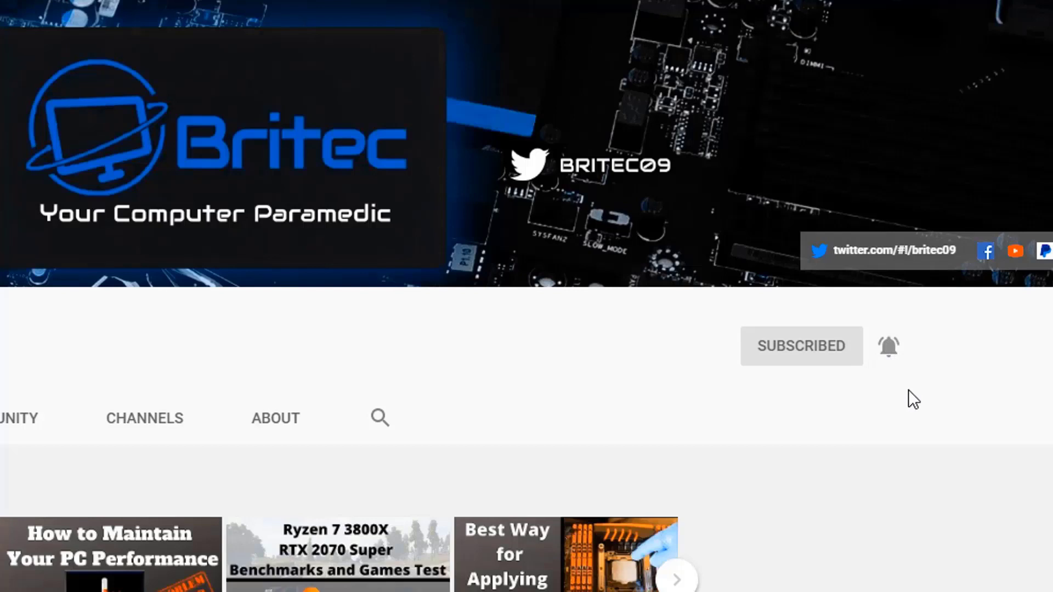